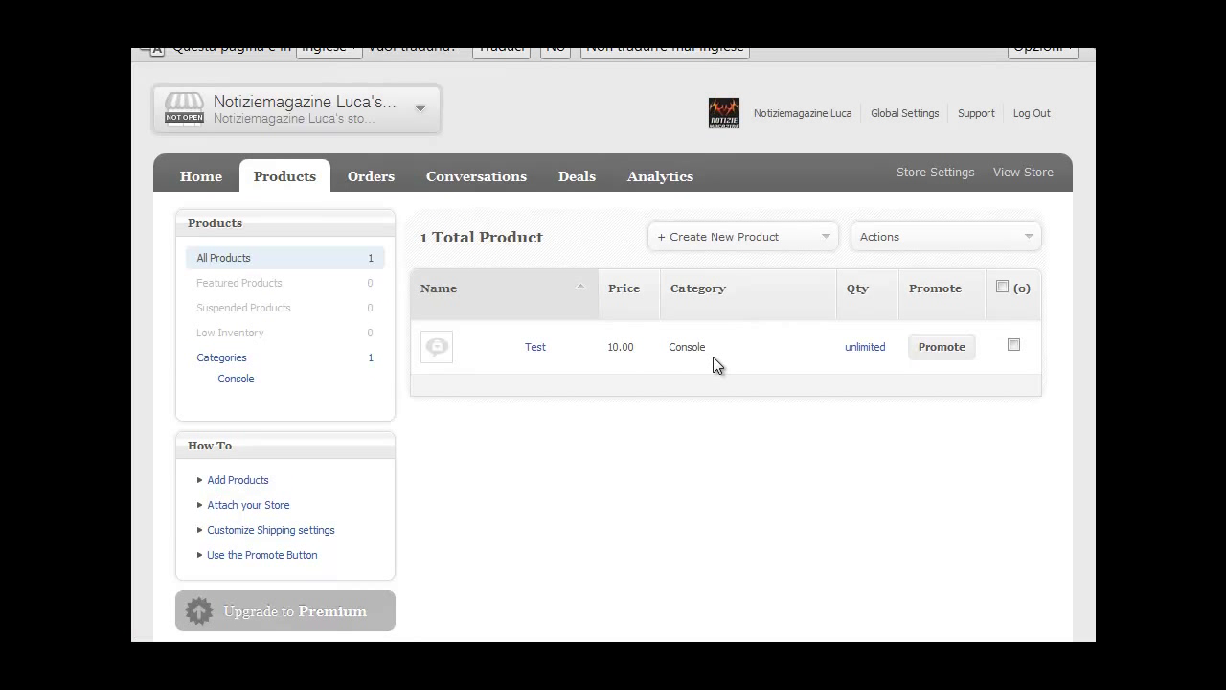
- Try to promote the Test product and dismiss the resulting message
{"action": "left_click", "coordinate": [947, 352]}
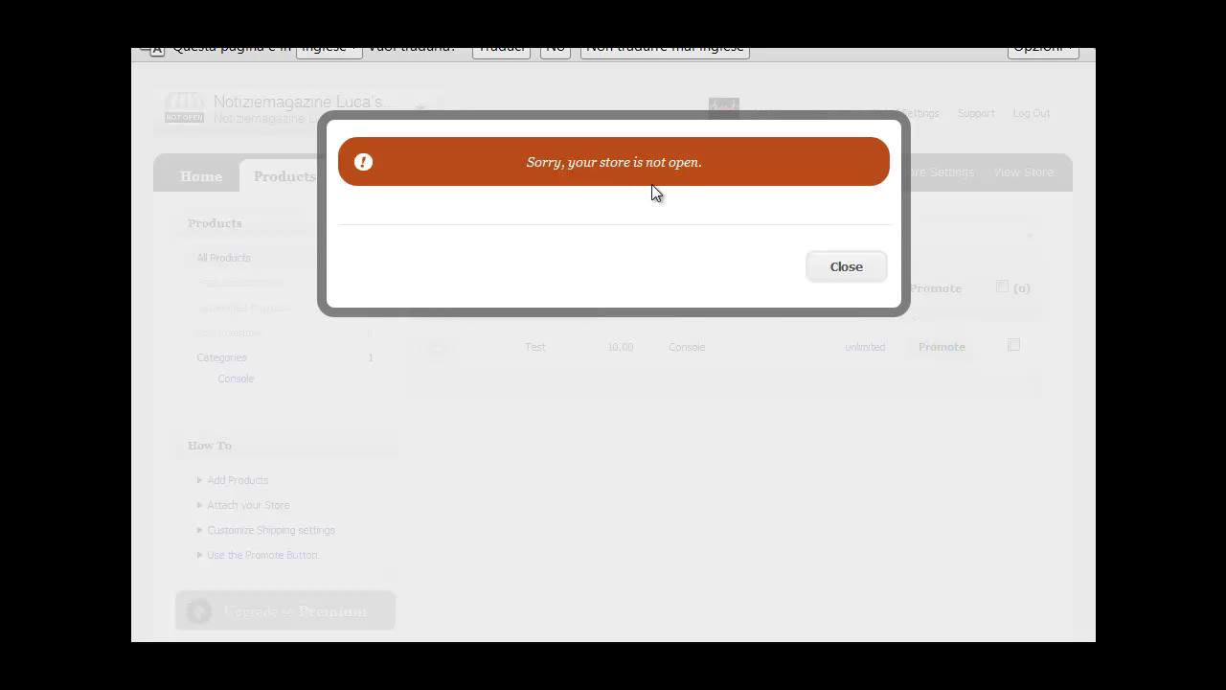
{"action": "left_click", "coordinate": [839, 269]}
- Turn off unlimited stock for the Test product and update its quantity to 10
{"action": "left_click", "coordinate": [866, 347]}
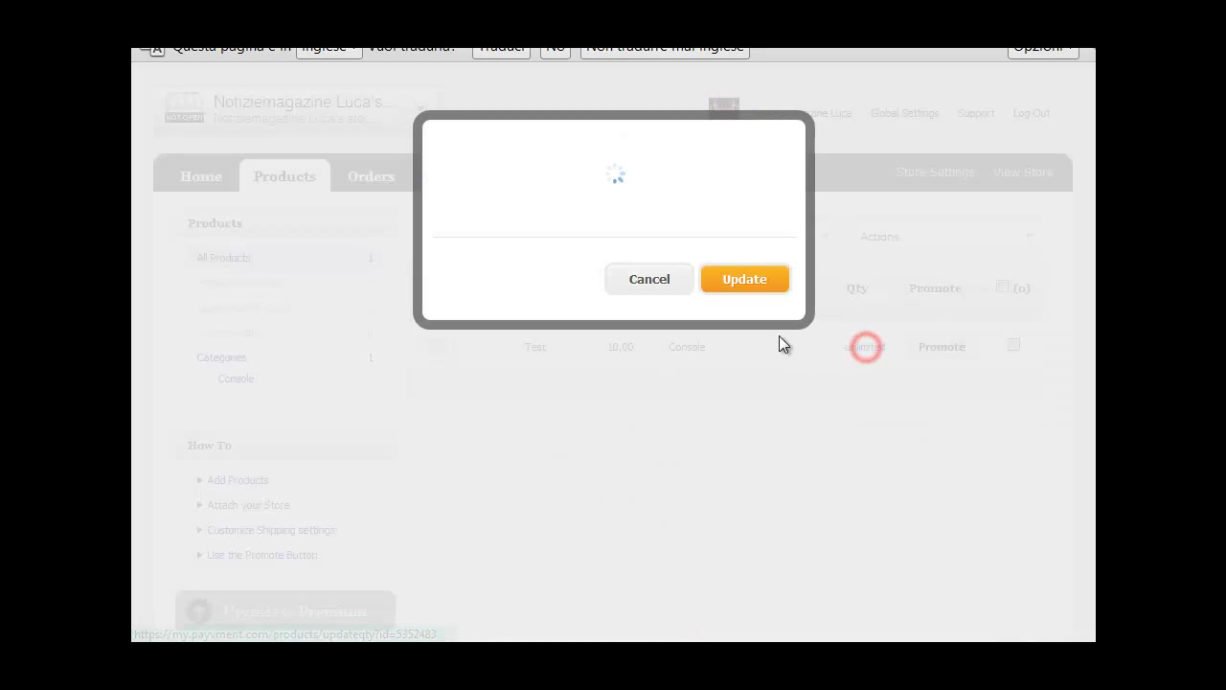
{"action": "left_click", "coordinate": [545, 203]}
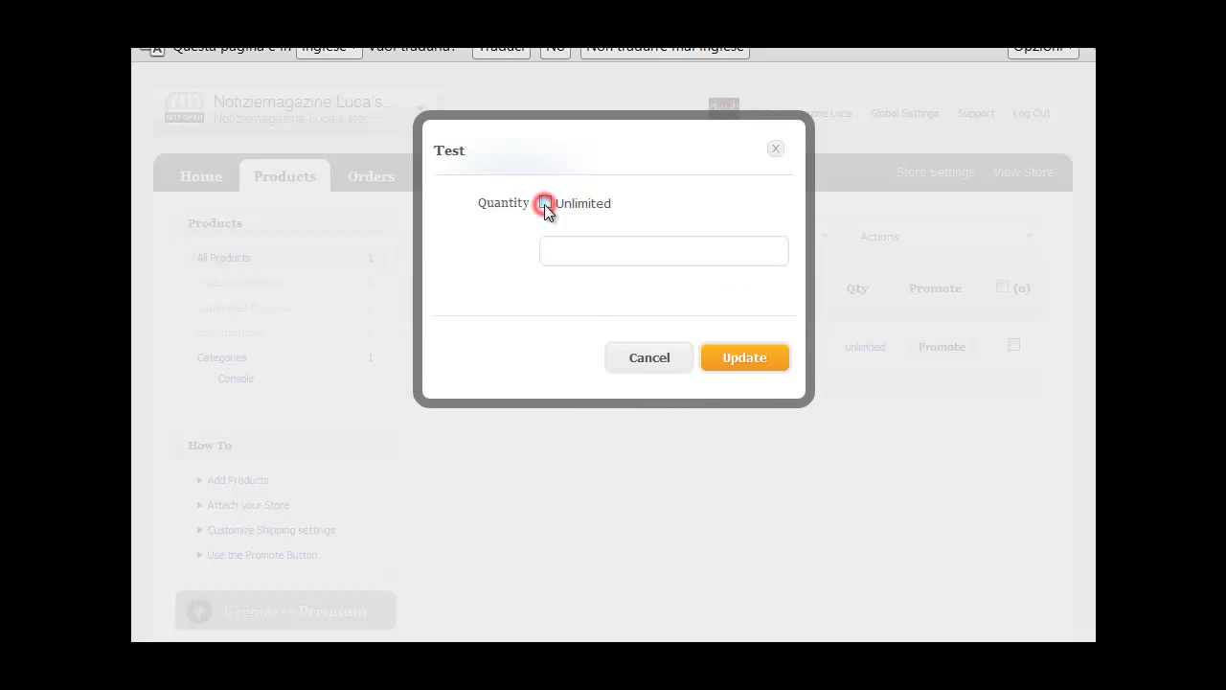
{"action": "left_click", "coordinate": [580, 252]}
{"action": "type", "text": "100"}
{"action": "left_click", "coordinate": [757, 363]}
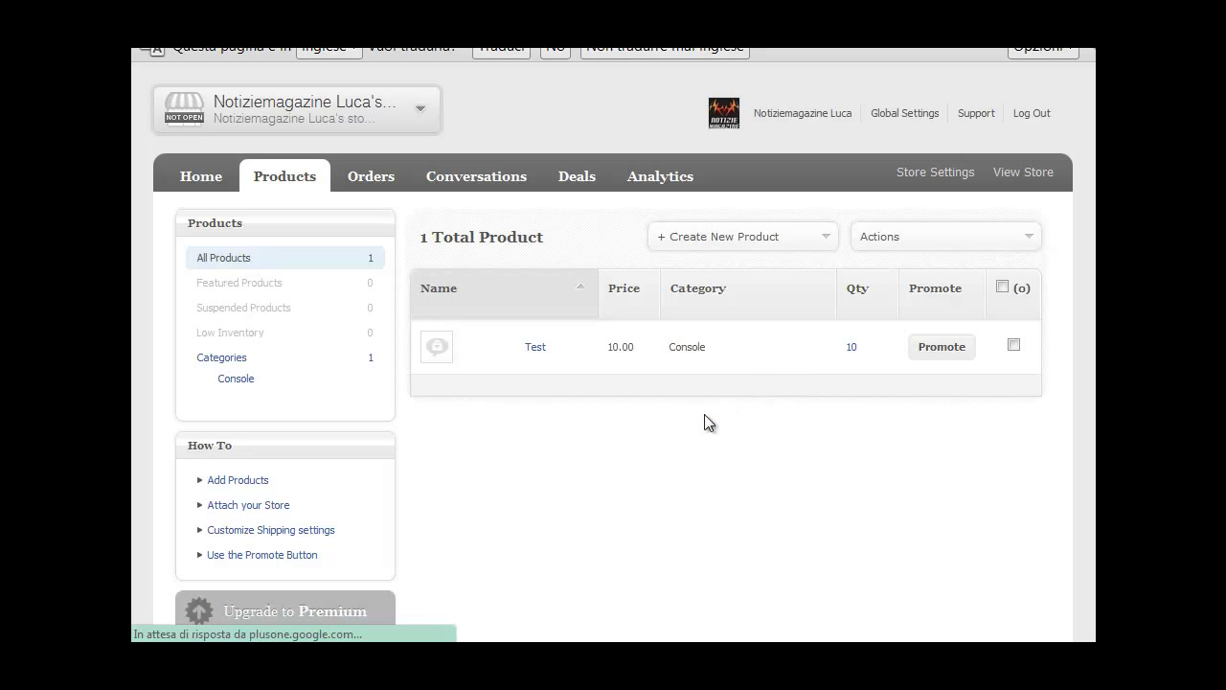
- Start a manually created product named PSPLIVE and mark it as available in multiple options, without limiting purchases per order
{"action": "left_click", "coordinate": [742, 240]}
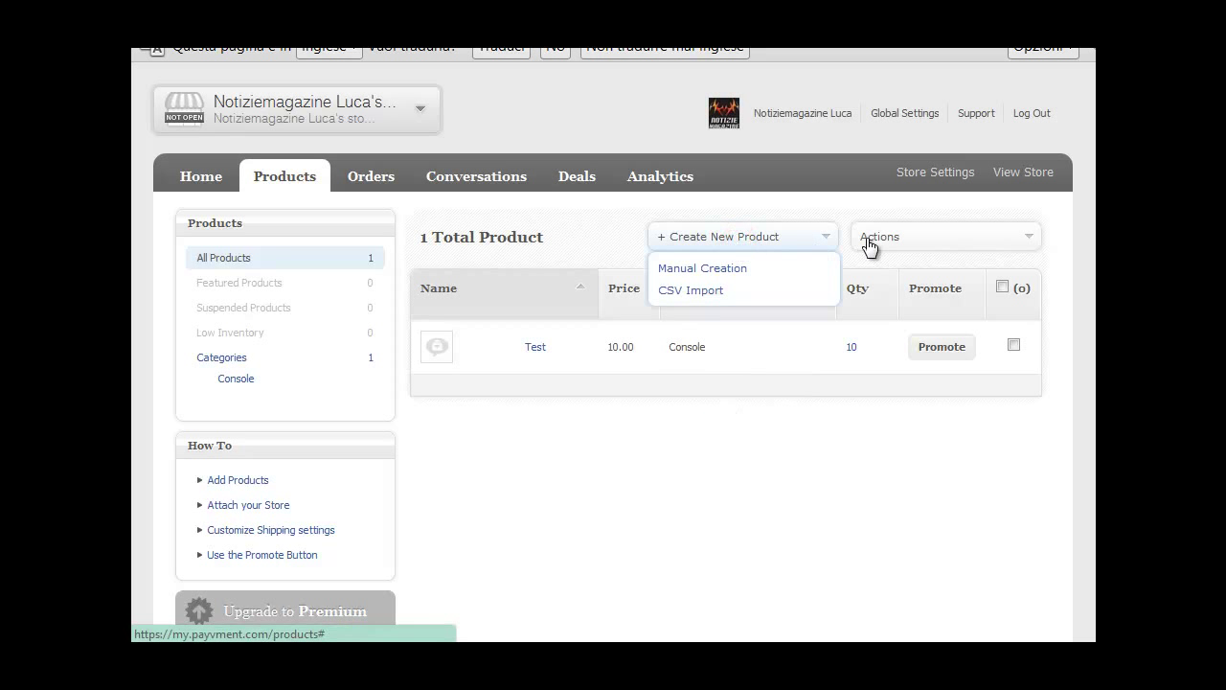
{"action": "left_click", "coordinate": [702, 269]}
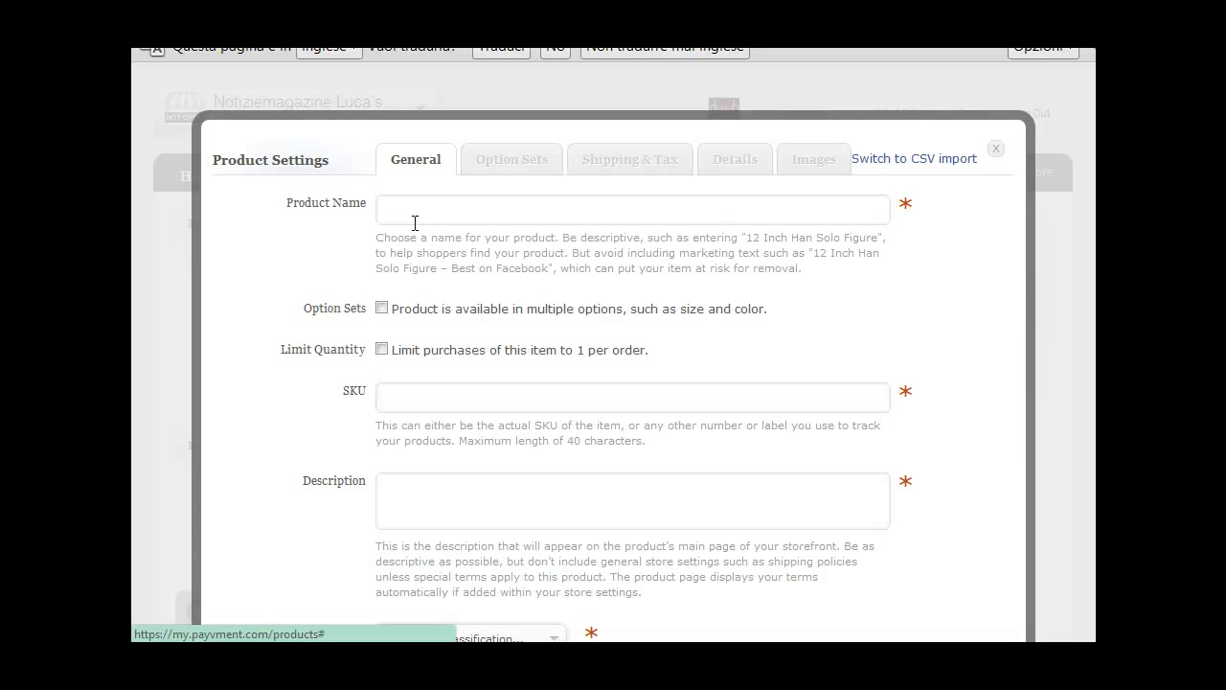
{"action": "left_click", "coordinate": [412, 218]}
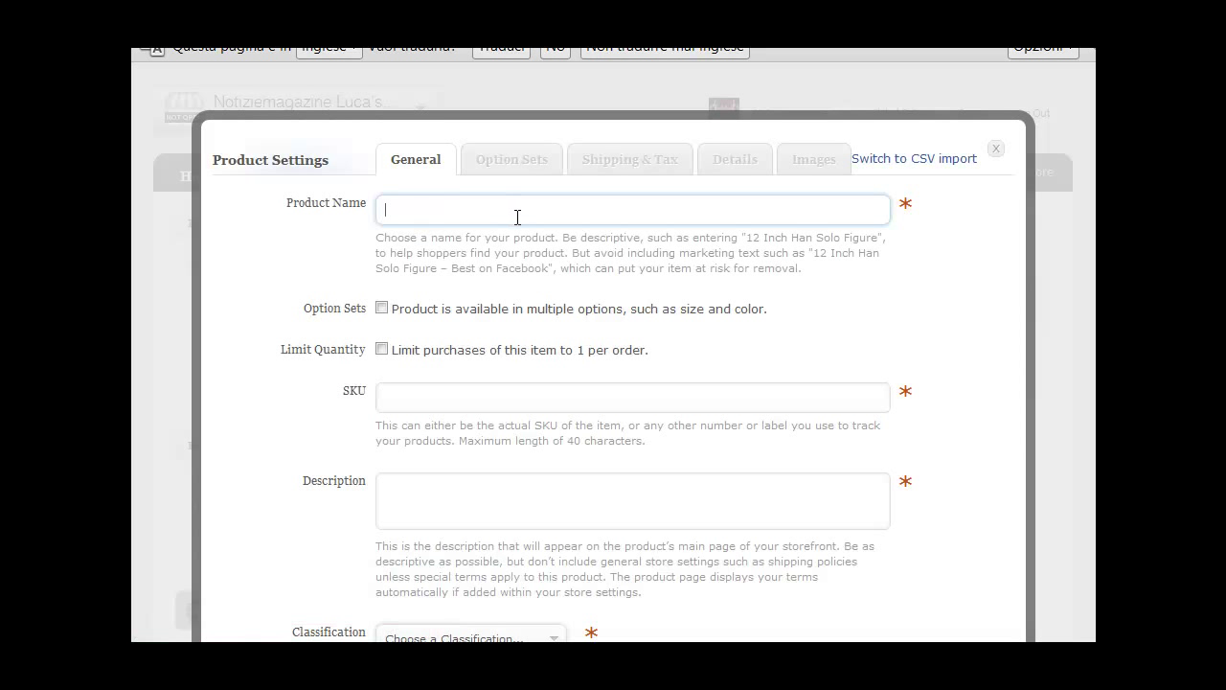
{"action": "type", "text": "PSPLIVE"}
{"action": "left_click", "coordinate": [381, 307]}
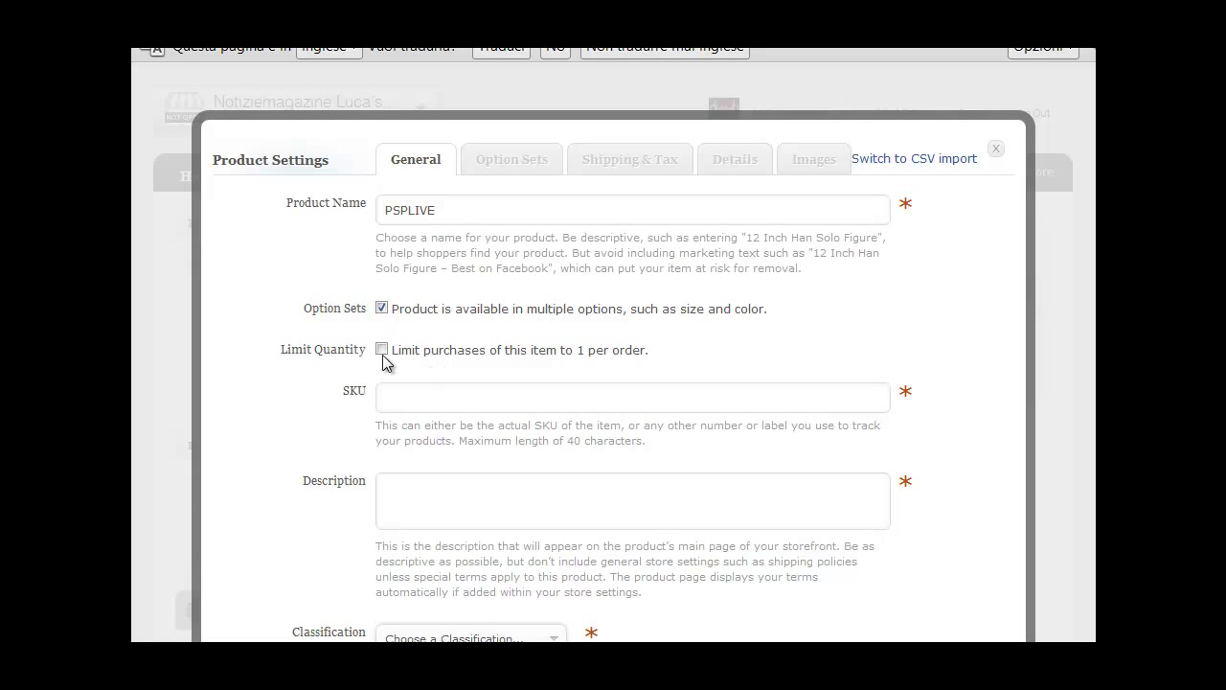
{"action": "left_click", "coordinate": [382, 350]}
{"action": "left_click", "coordinate": [382, 351]}
- Give the product the SKU "sonypsplive" and the description "La nuova console Sony etc..."
{"action": "left_click", "coordinate": [401, 400]}
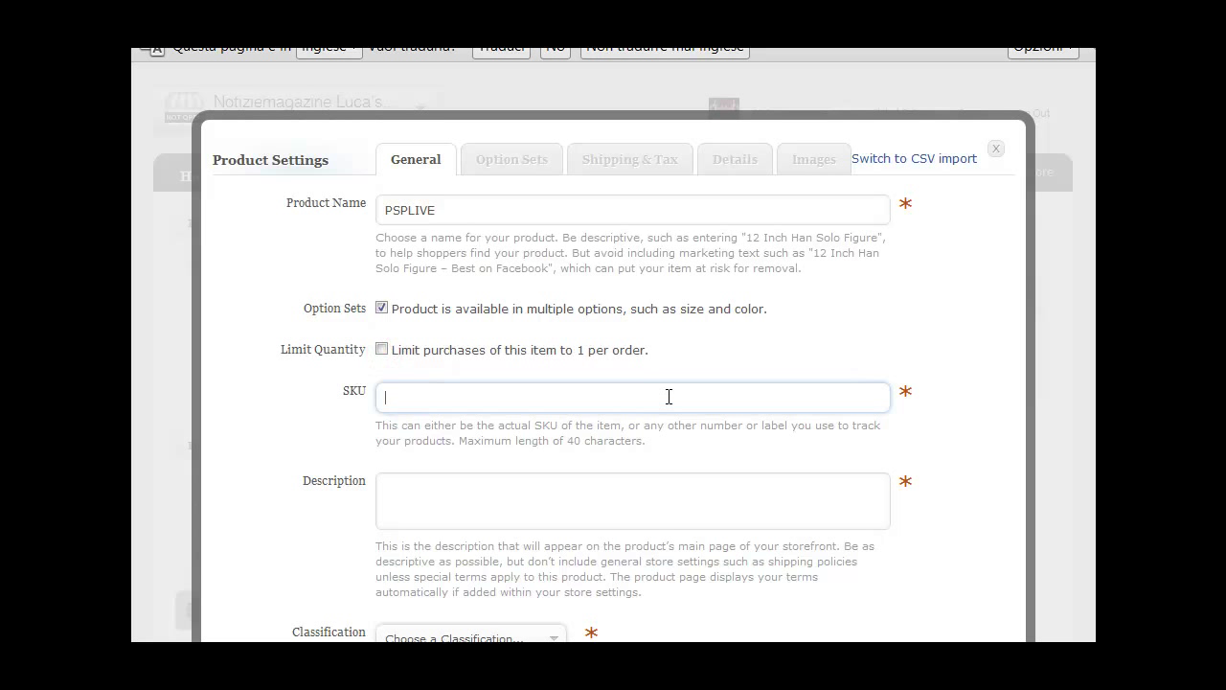
{"action": "type", "text": "sonypsplive"}
{"action": "left_click", "coordinate": [412, 503]}
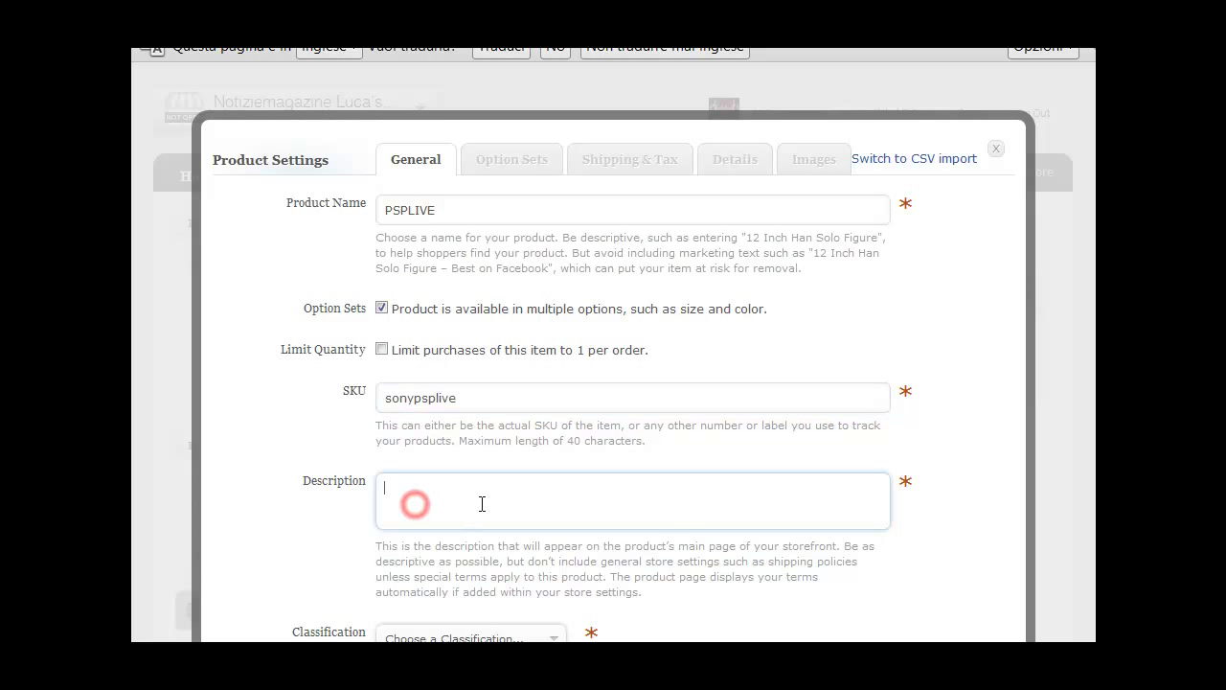
{"action": "type", "text": "La nuova console Sony etc..."}
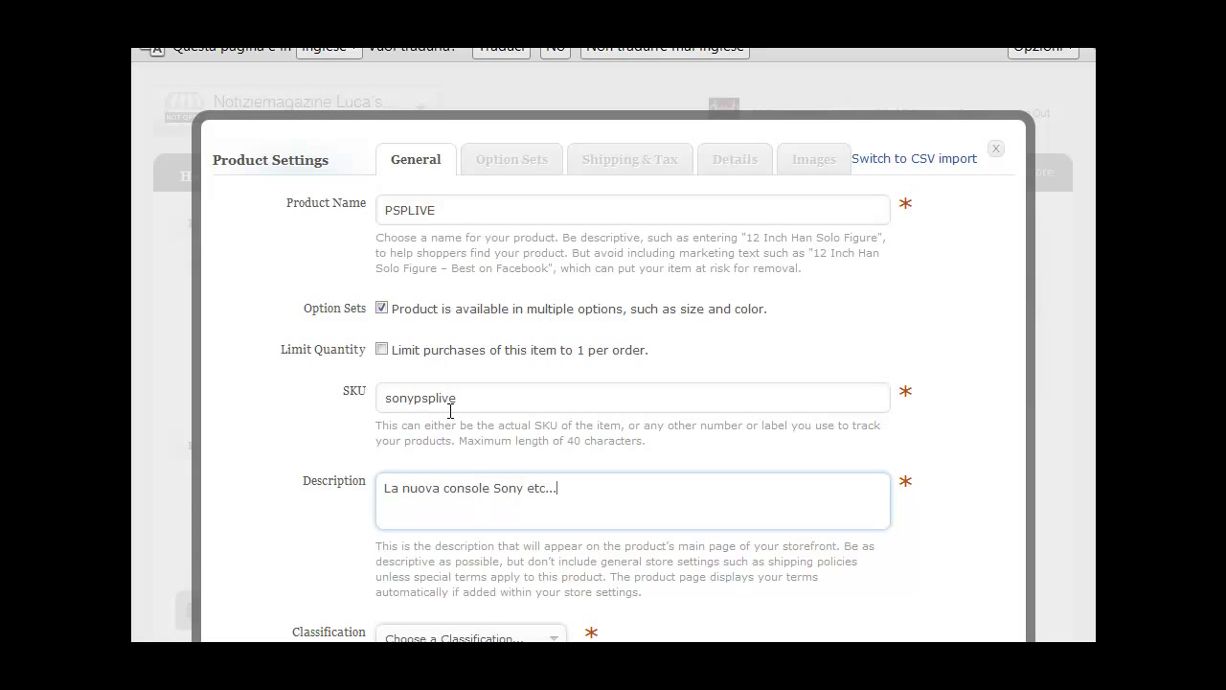
- Classify the product under Hardware with the subclassification Hardware Accessories
{"action": "scroll", "coordinate": [450, 410], "scroll_direction": "down", "scroll_amount": 3}
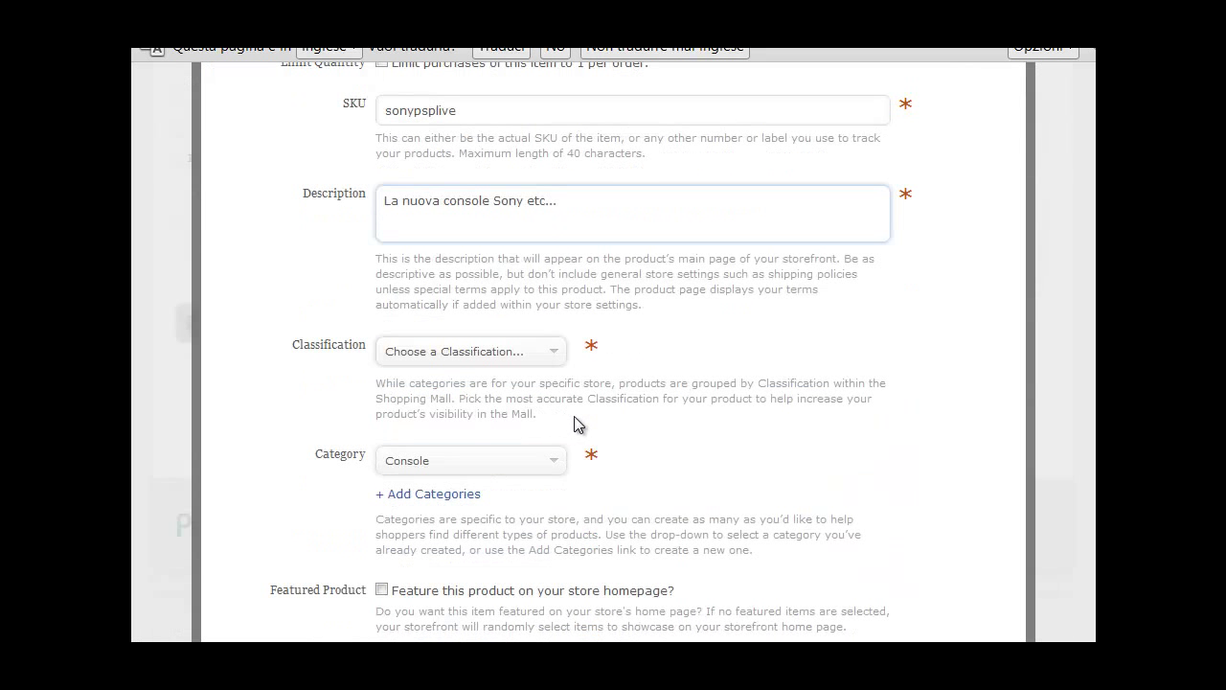
{"action": "left_click", "coordinate": [476, 353]}
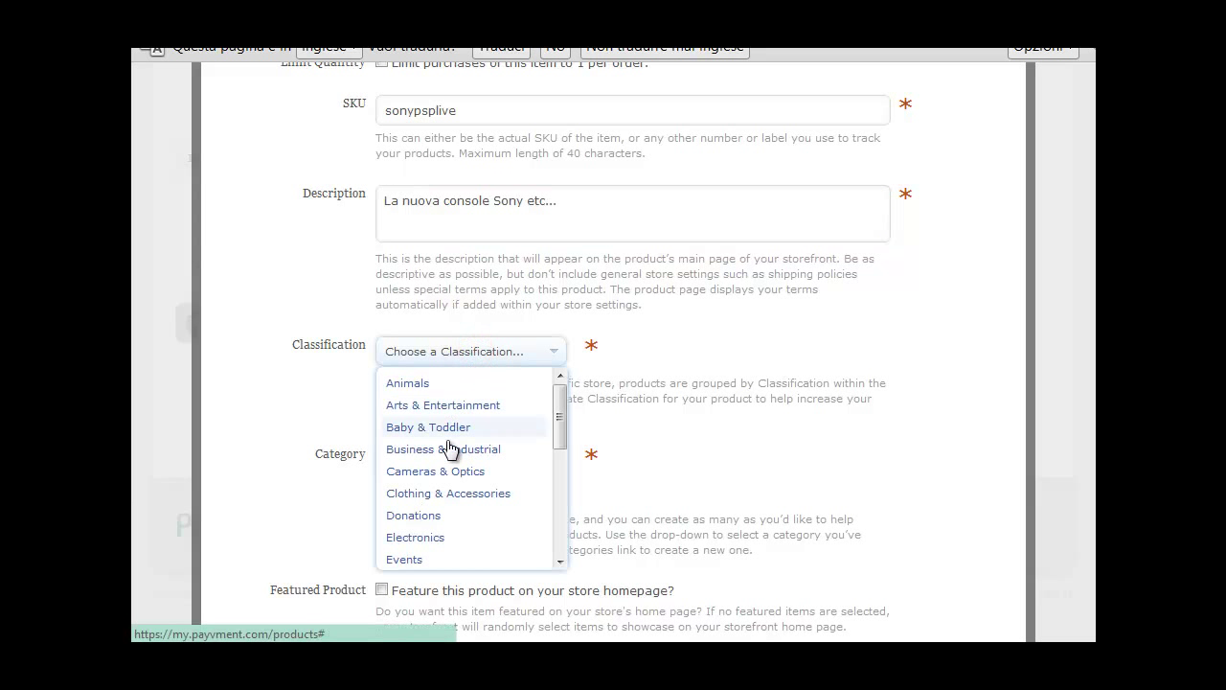
{"action": "left_click_drag", "start_coordinate": [559, 423], "coordinate": [558, 500]}
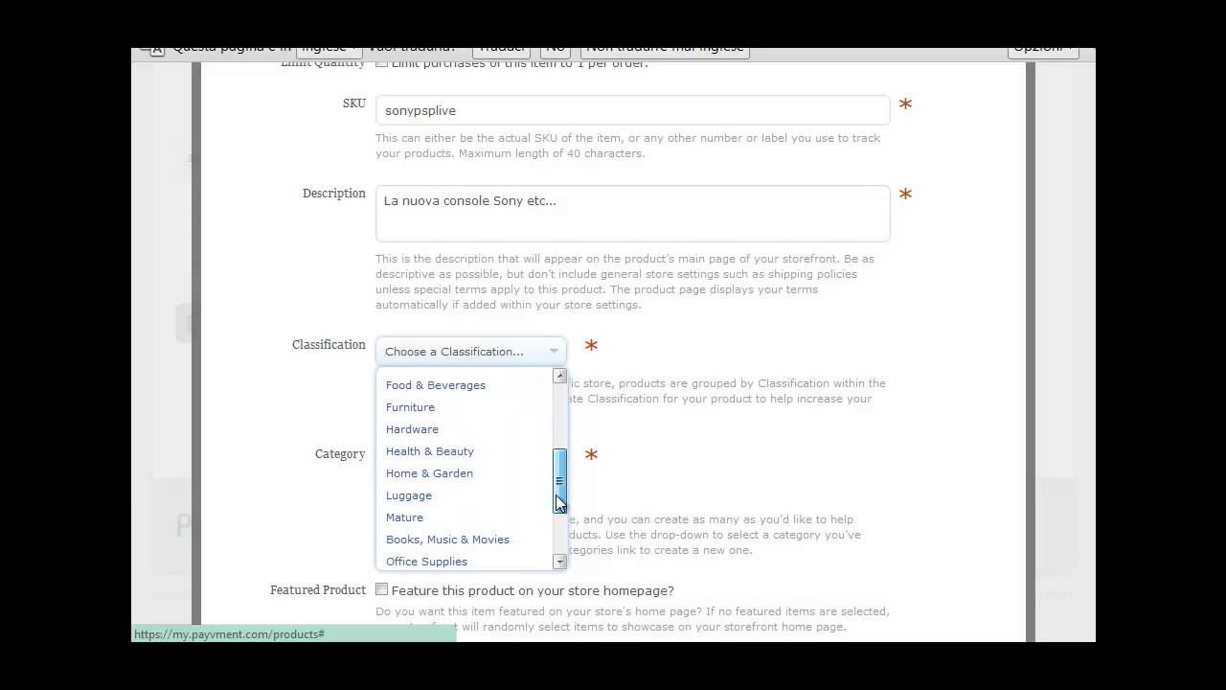
{"action": "left_click", "coordinate": [452, 430]}
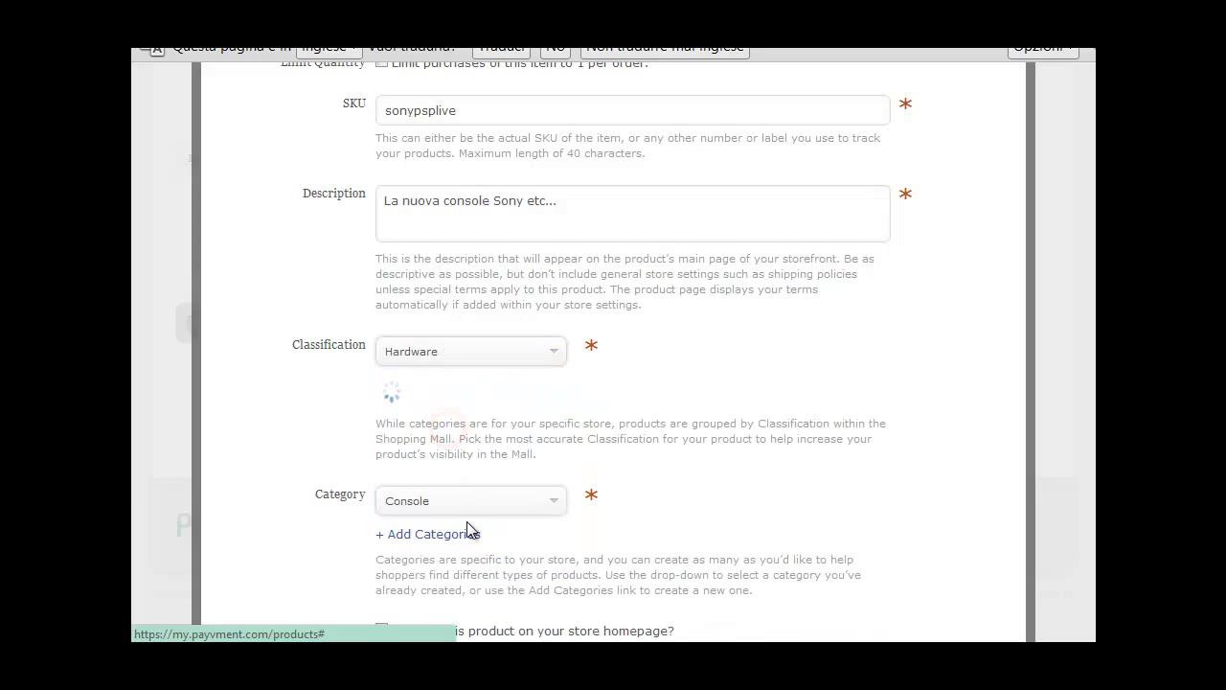
{"action": "left_click", "coordinate": [558, 402]}
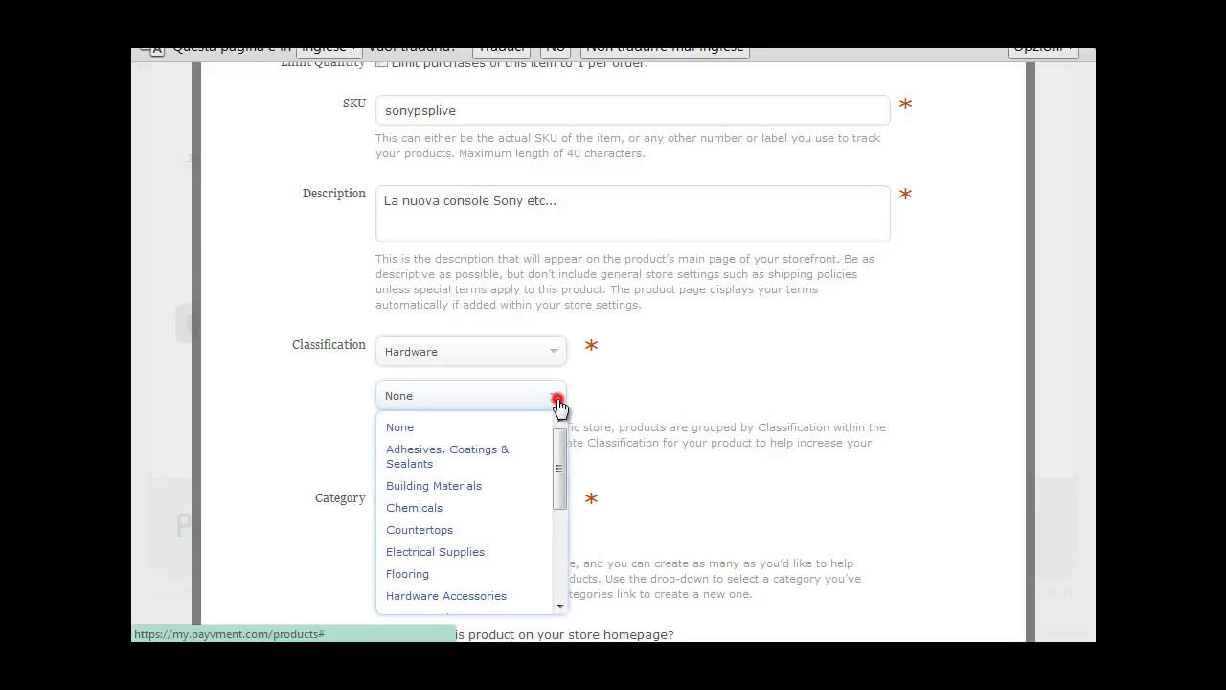
{"action": "left_click_drag", "start_coordinate": [564, 472], "coordinate": [563, 499]}
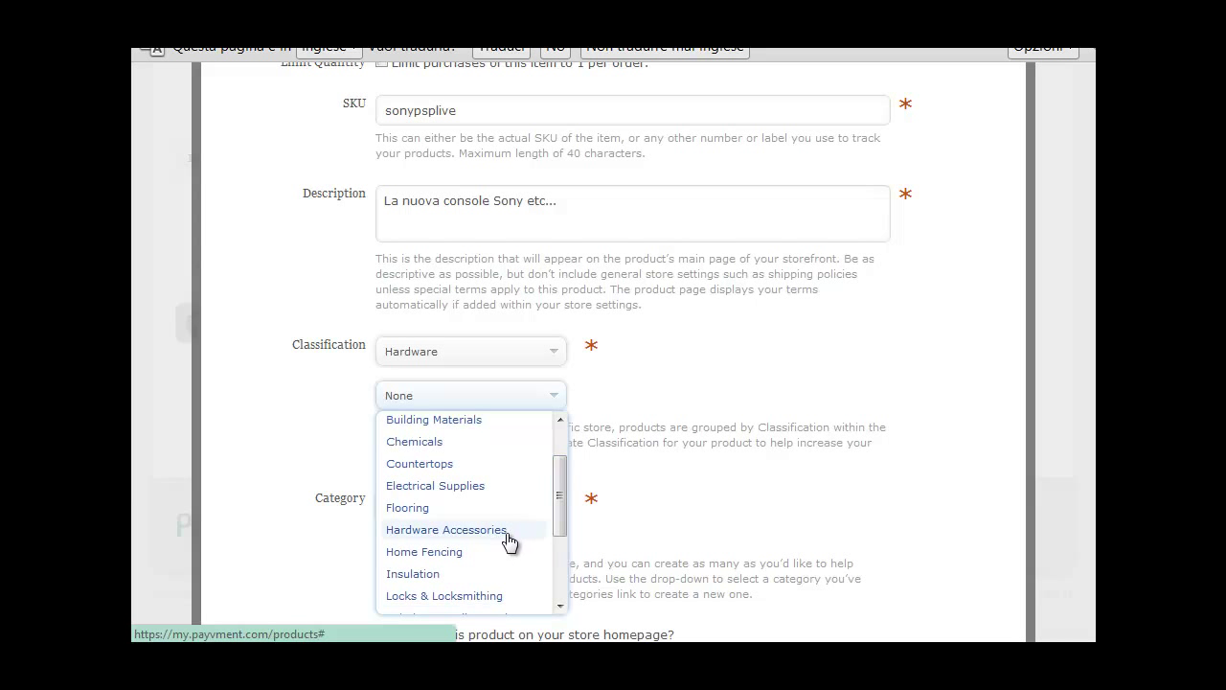
{"action": "left_click", "coordinate": [506, 532]}
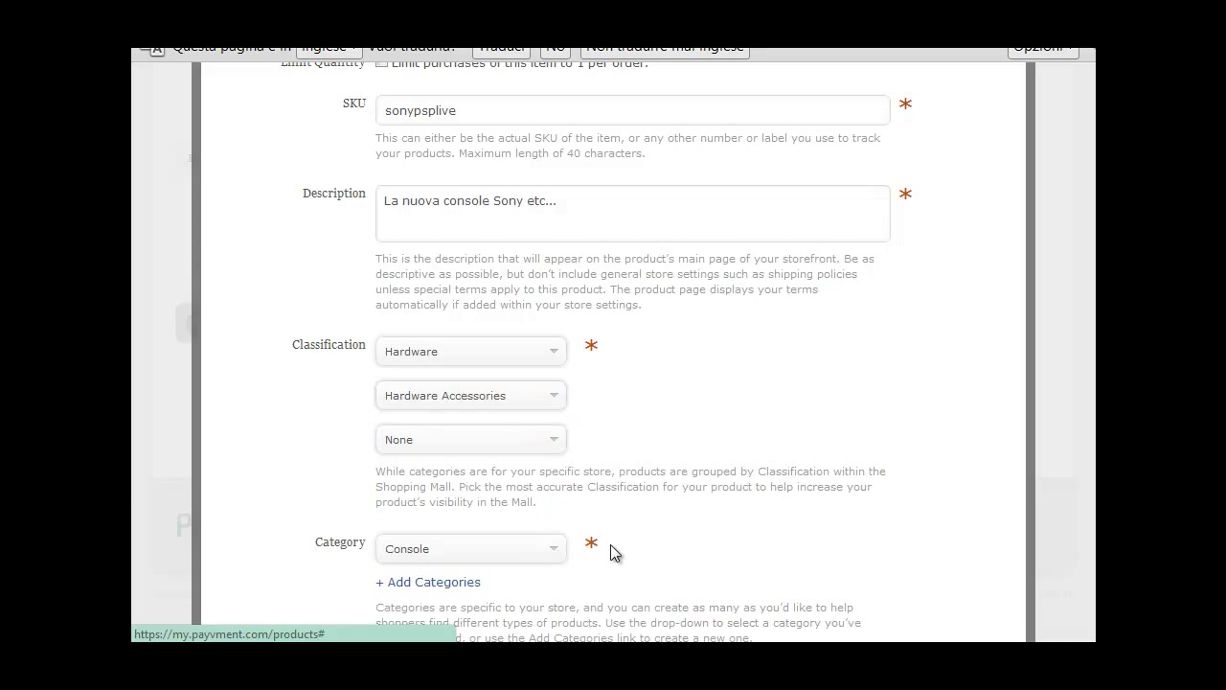
- Open the entry for adding a store category and choose the existing Console category for the product
{"action": "scroll", "coordinate": [599, 546], "scroll_direction": "down", "scroll_amount": 2}
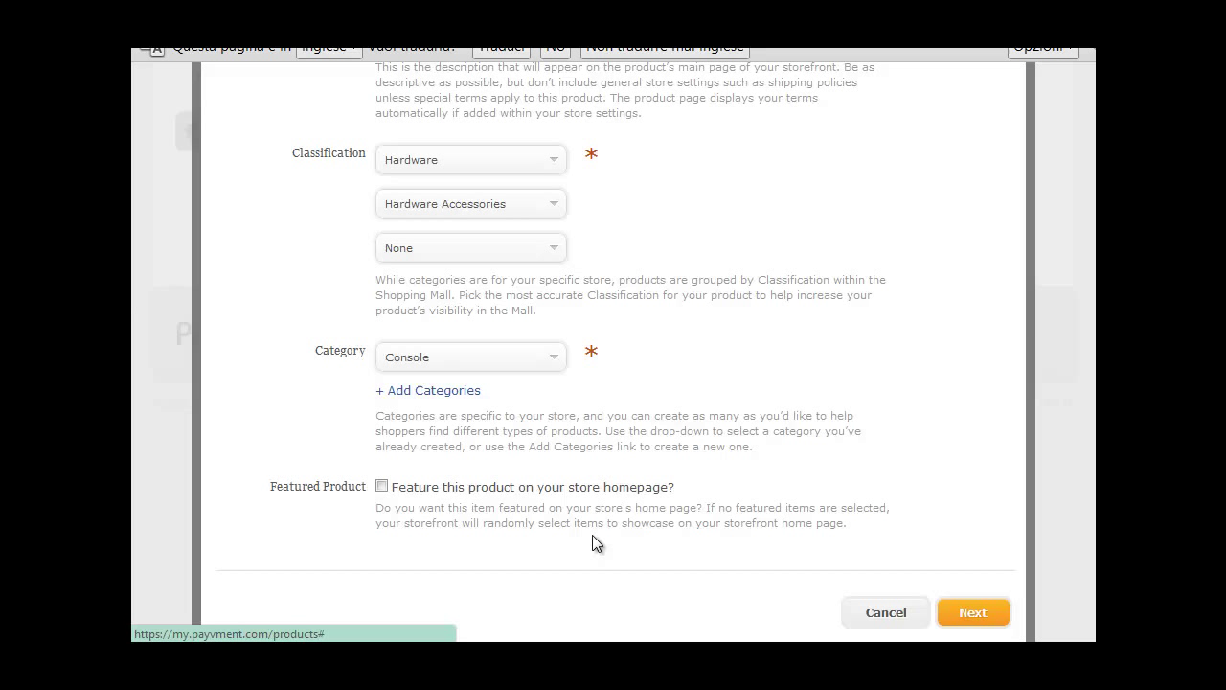
{"action": "left_click", "coordinate": [438, 394]}
{"action": "left_click", "coordinate": [446, 402]}
{"action": "left_click", "coordinate": [554, 363]}
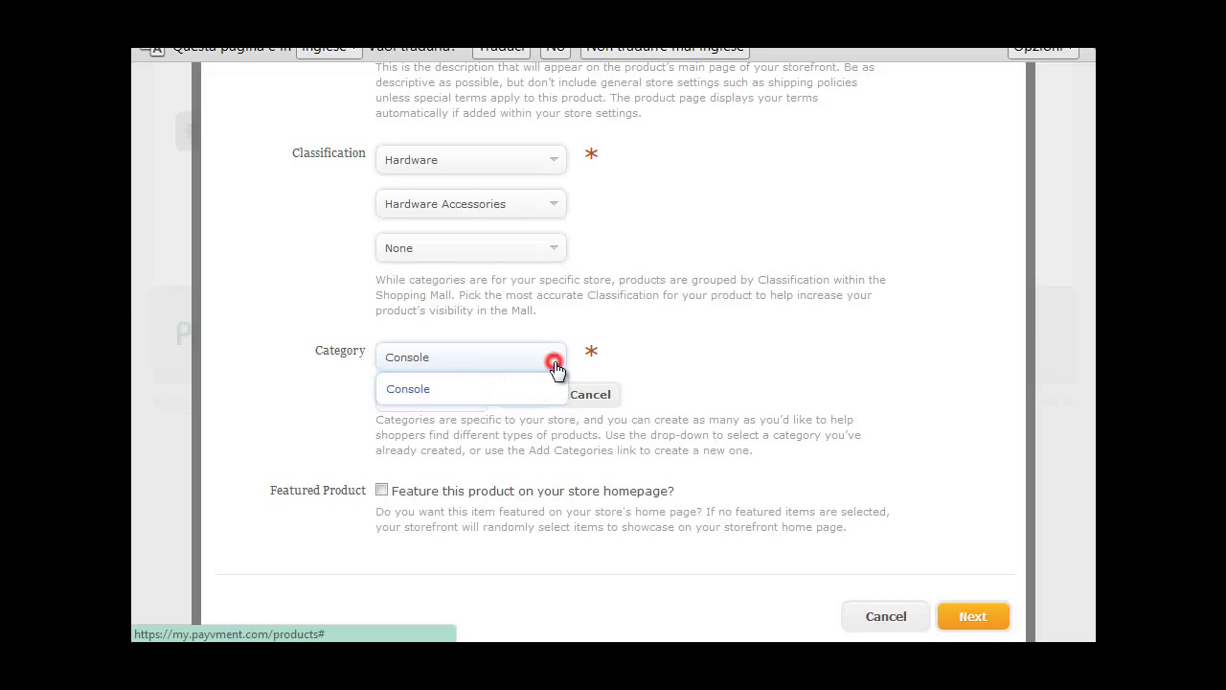
{"action": "left_click", "coordinate": [405, 386]}
{"action": "left_click", "coordinate": [452, 410]}
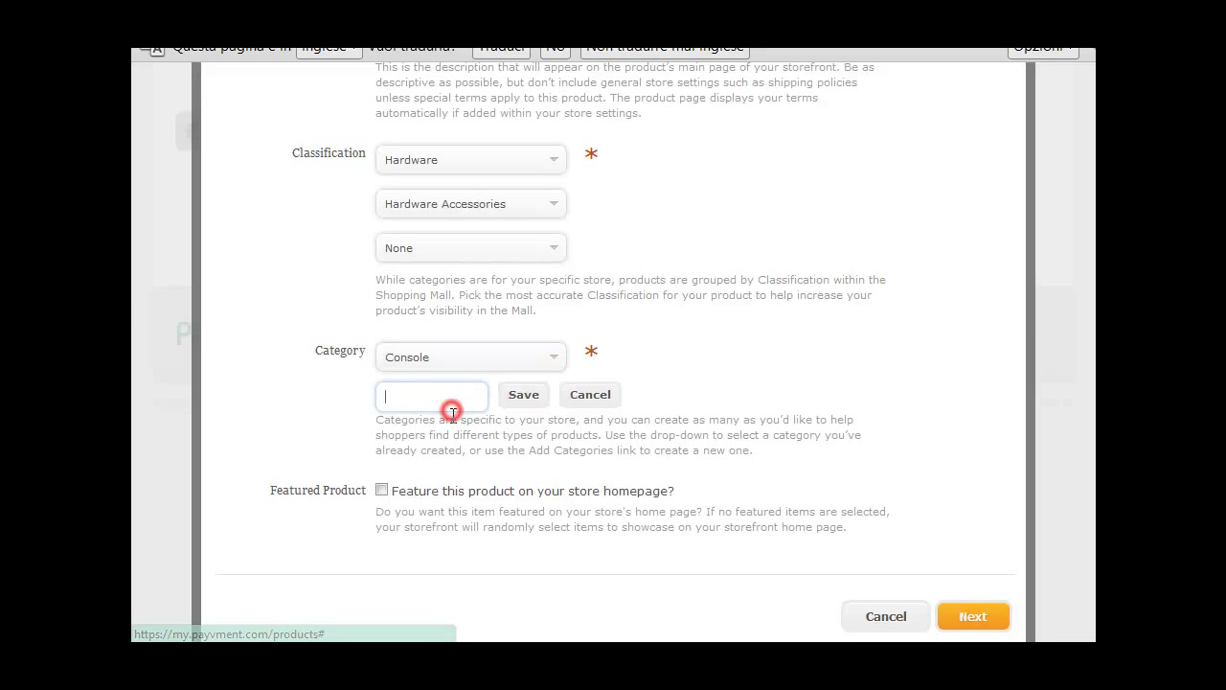
- Feature the product on the store homepage, cancel the empty new category entry and continue to the option sets
{"action": "left_click", "coordinate": [383, 491]}
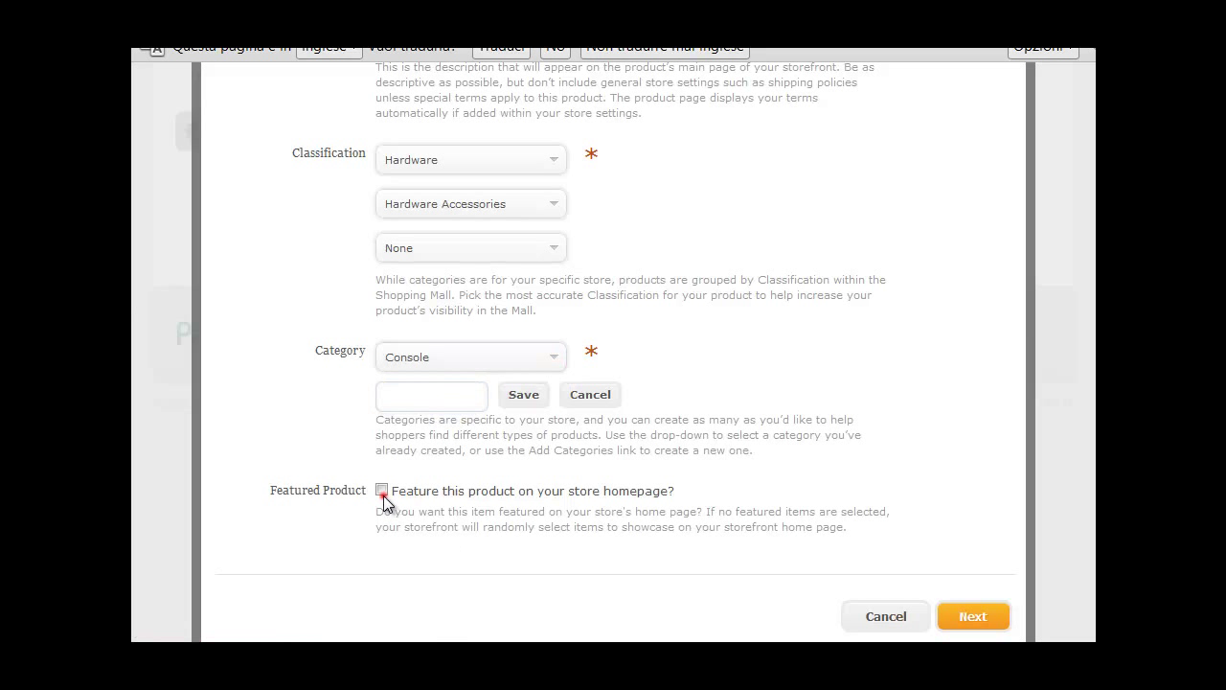
{"action": "left_click", "coordinate": [383, 493]}
{"action": "left_click", "coordinate": [383, 493]}
{"action": "left_click", "coordinate": [604, 401]}
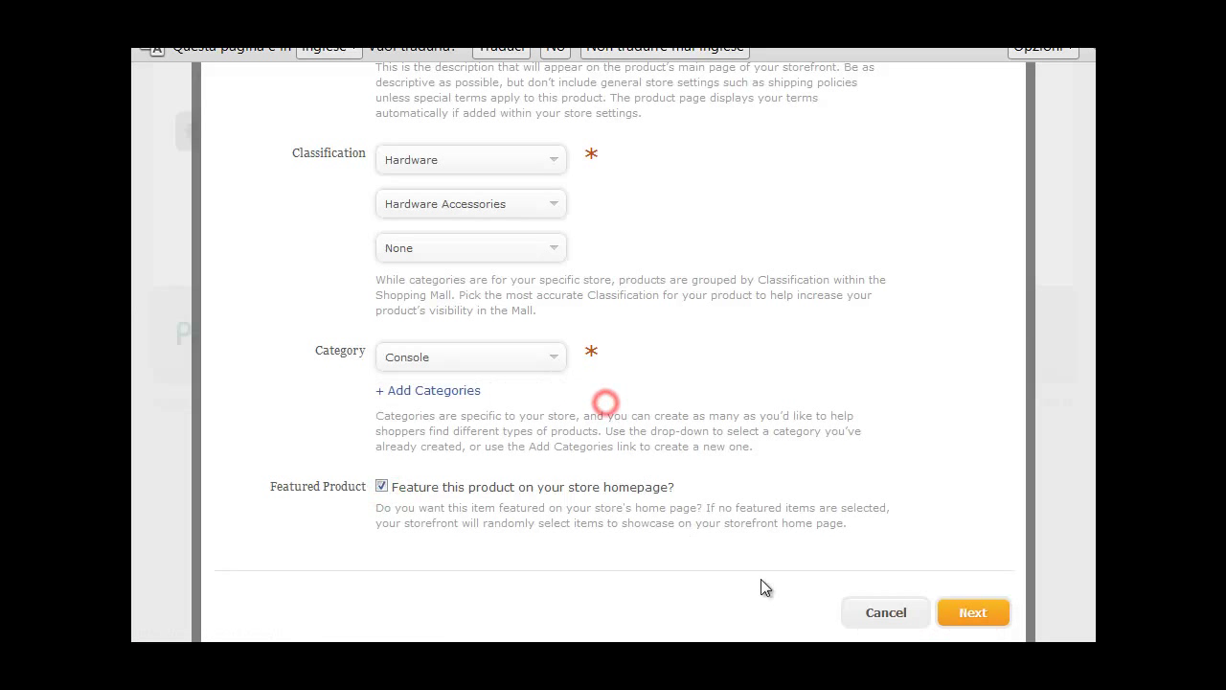
{"action": "left_click", "coordinate": [974, 613]}
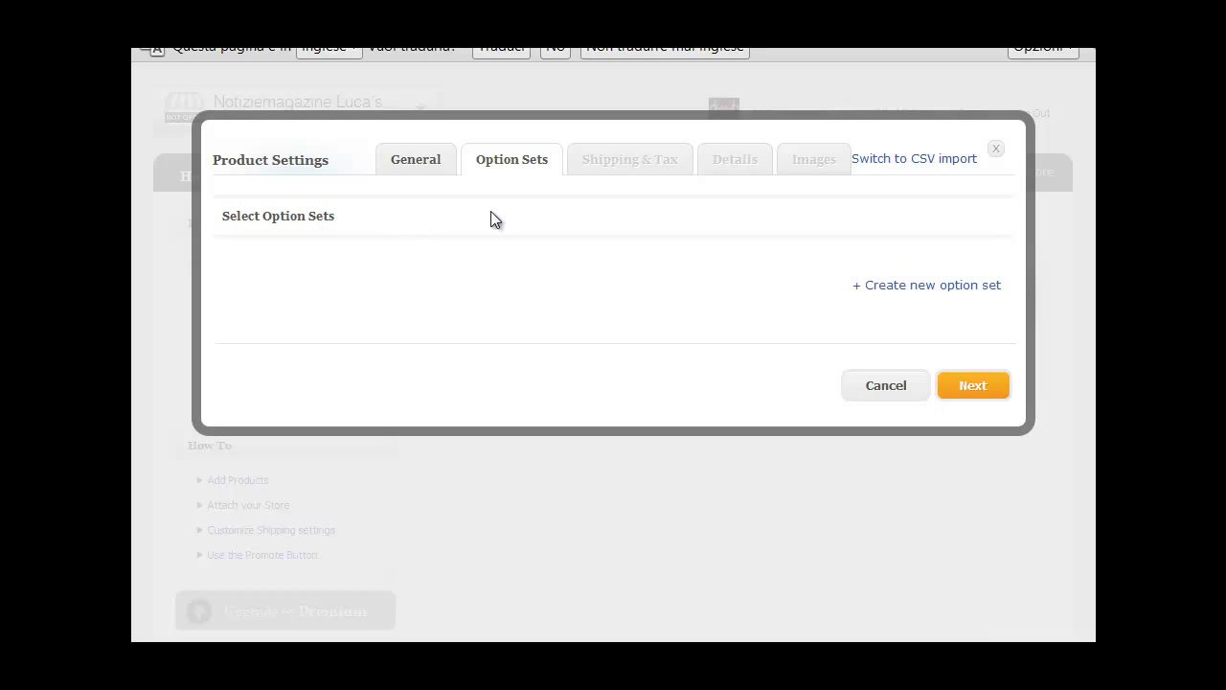
- Create a new option set of type Menu with Colore as both its option name and display name
{"action": "left_click", "coordinate": [904, 285]}
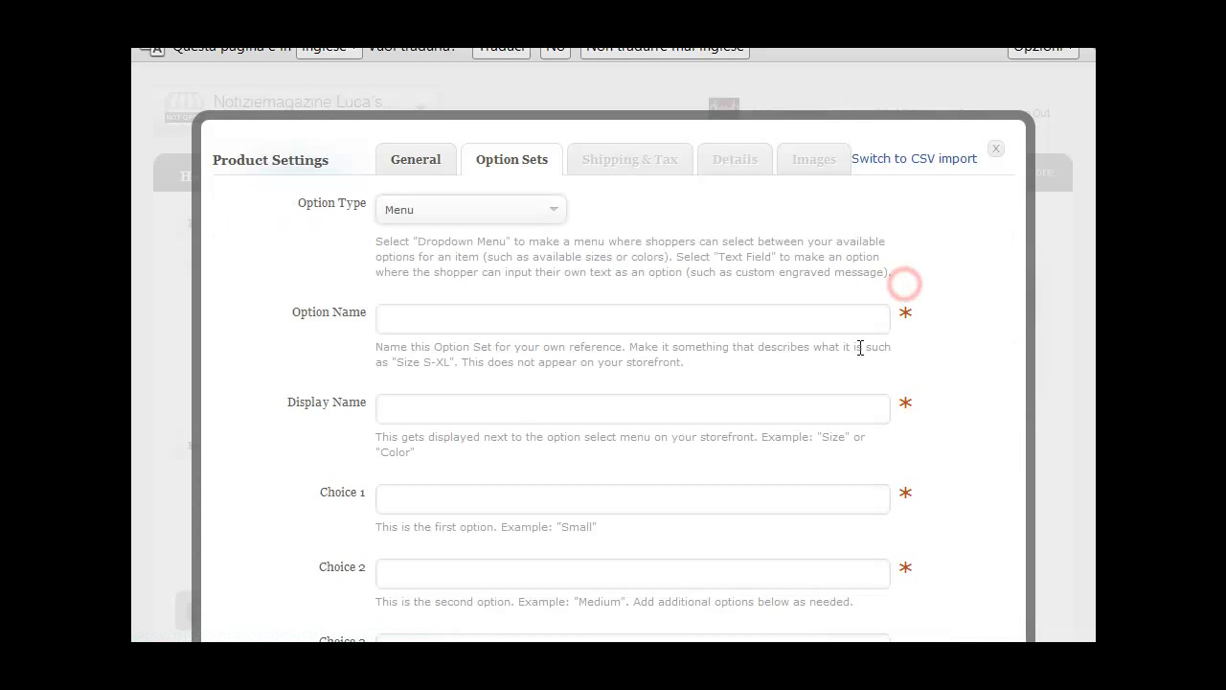
{"action": "left_click", "coordinate": [524, 212]}
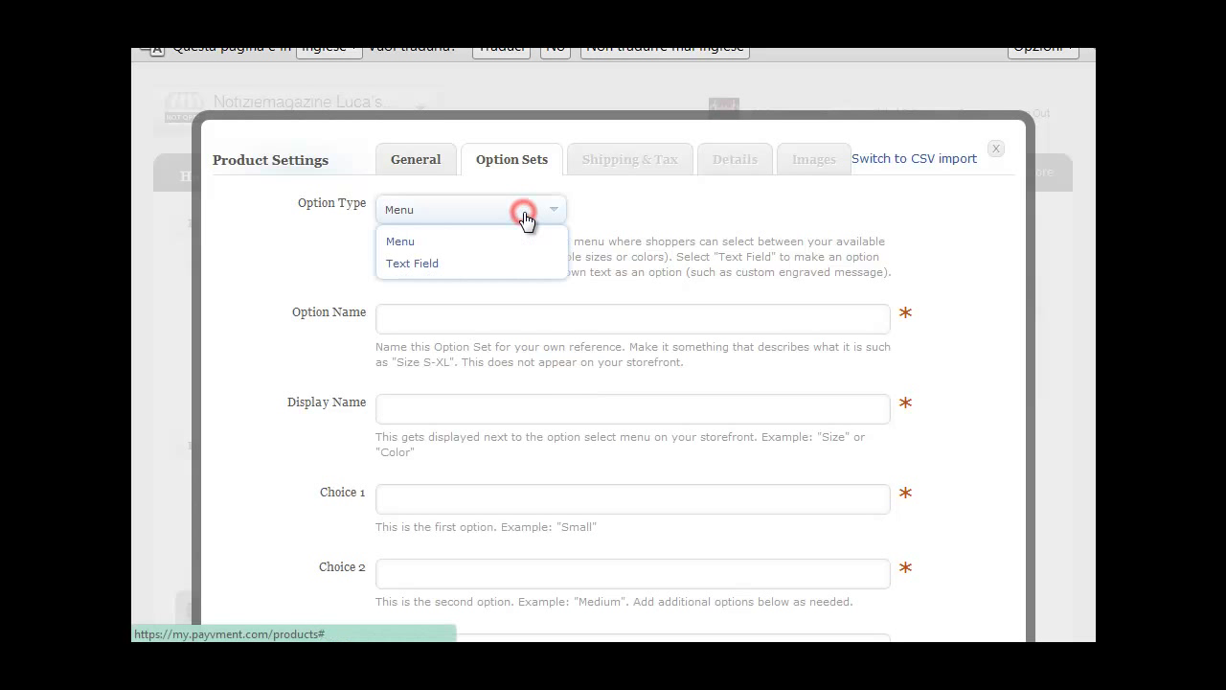
{"action": "left_click", "coordinate": [518, 242]}
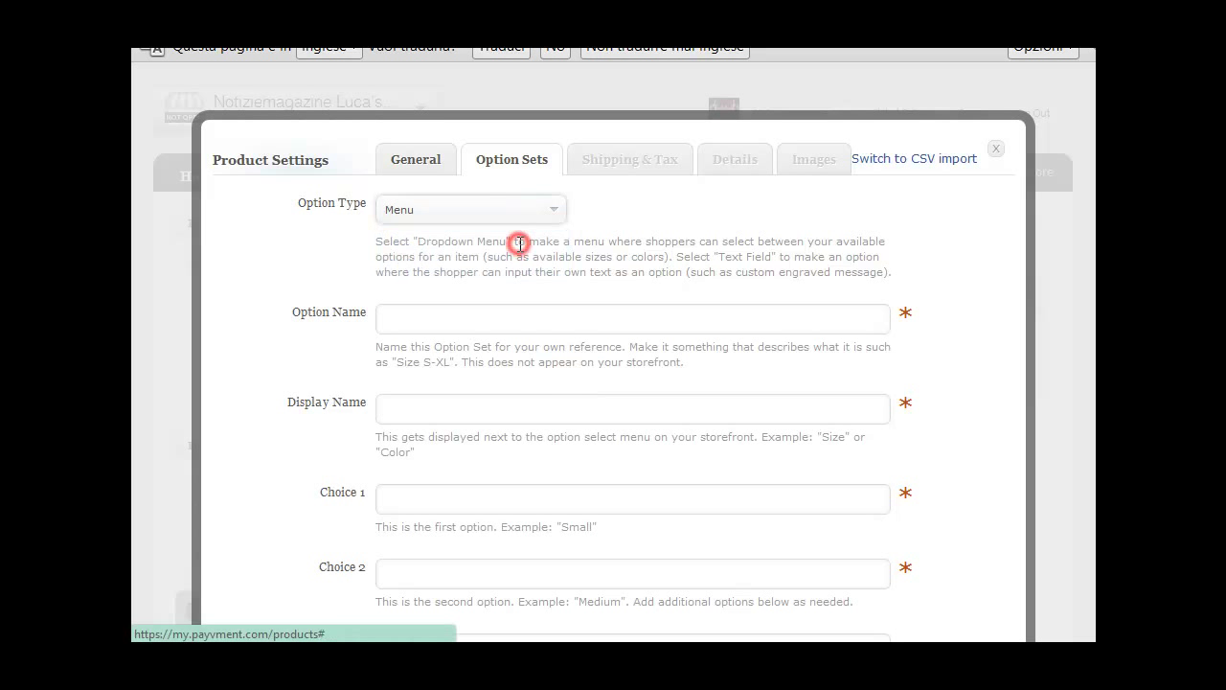
{"action": "left_click", "coordinate": [525, 318]}
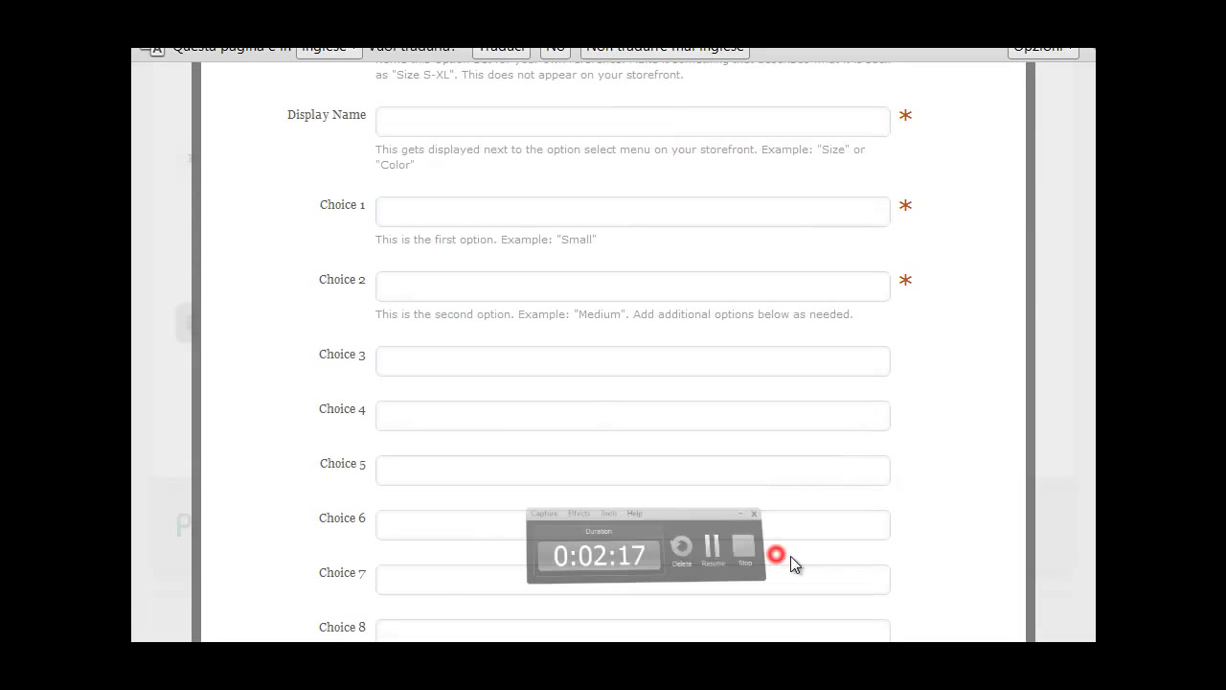
{"action": "left_click", "coordinate": [776, 554]}
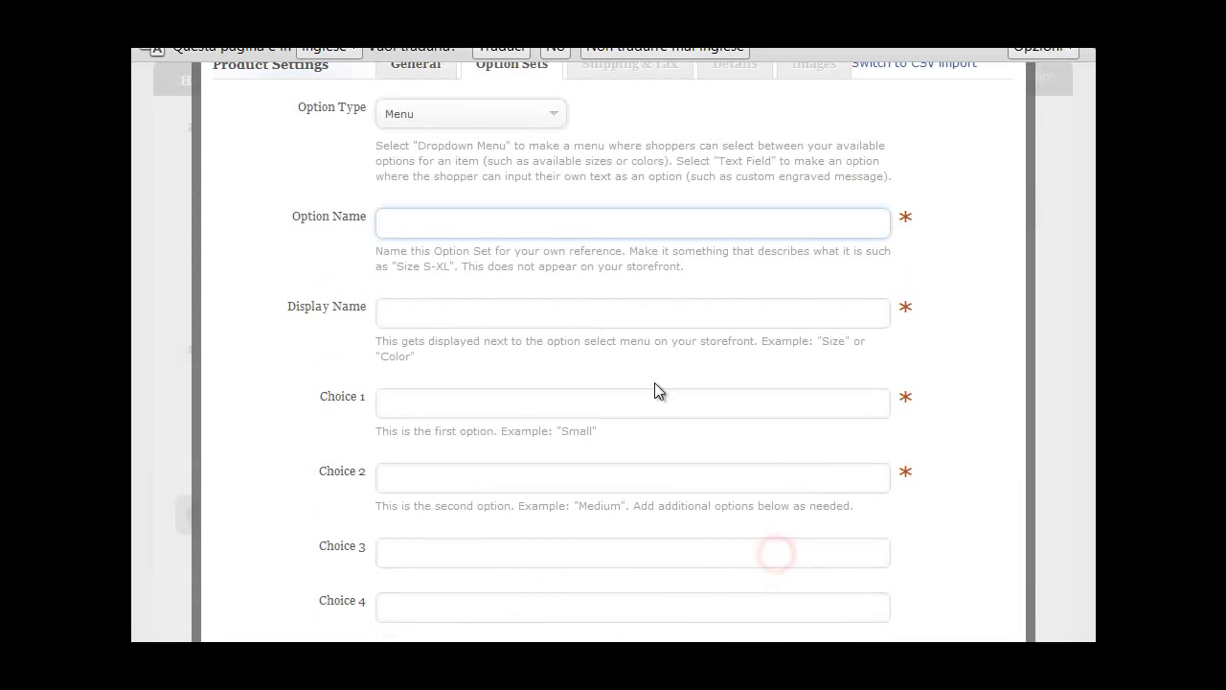
{"action": "scroll", "coordinate": [657, 390], "scroll_direction": "up", "scroll_amount": 1}
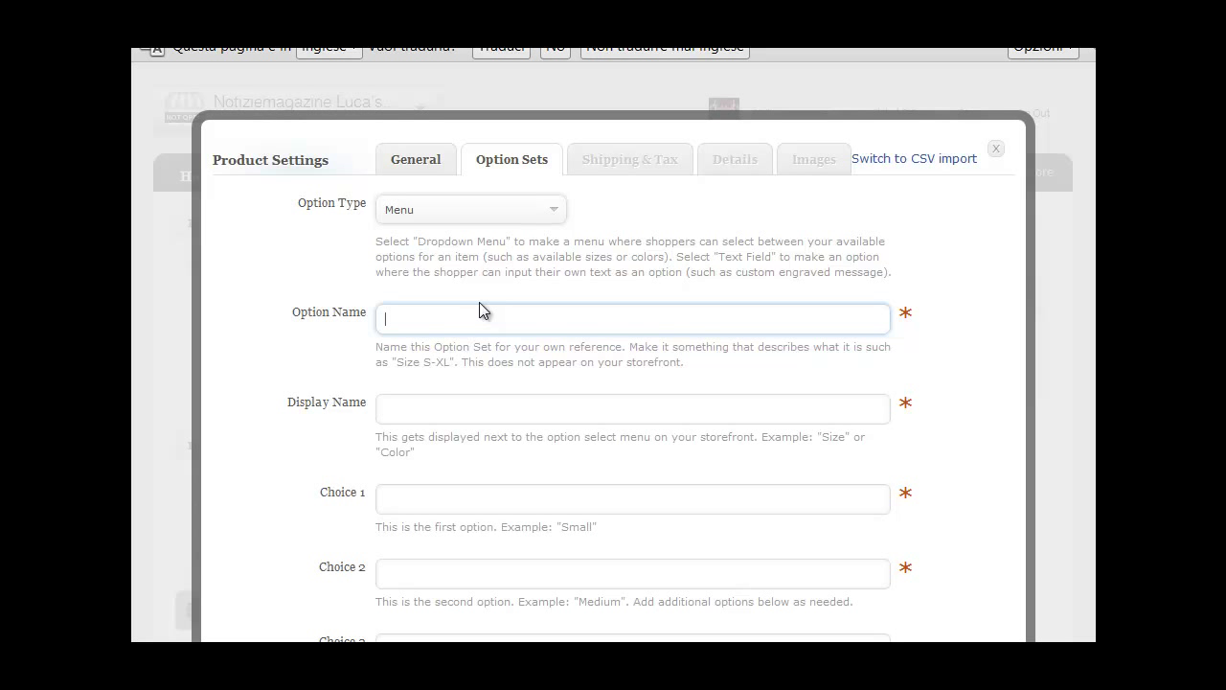
{"action": "type", "text": "Colore"}
{"action": "left_click", "coordinate": [496, 414]}
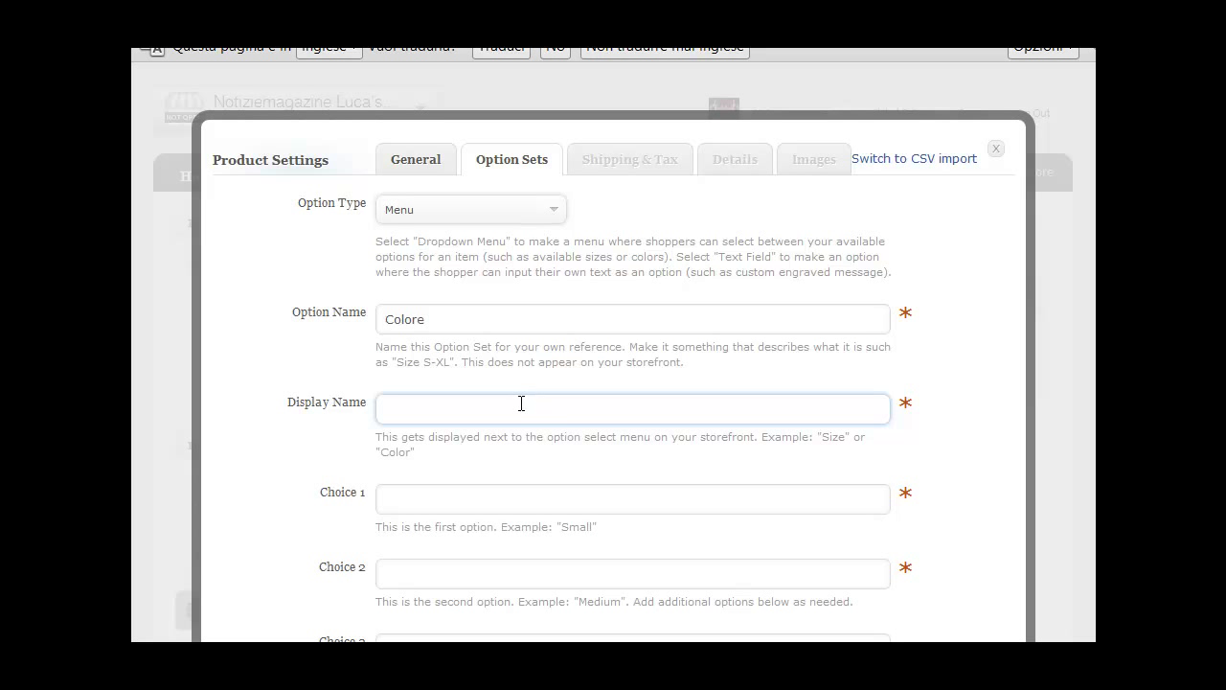
{"action": "left_click", "coordinate": [507, 495]}
{"action": "left_click", "coordinate": [513, 417]}
{"action": "type", "text": "Colr"}
- Fill in the first three choices of the Colore option set as Nero, Bianco and Grigio
{"action": "left_click", "coordinate": [443, 501]}
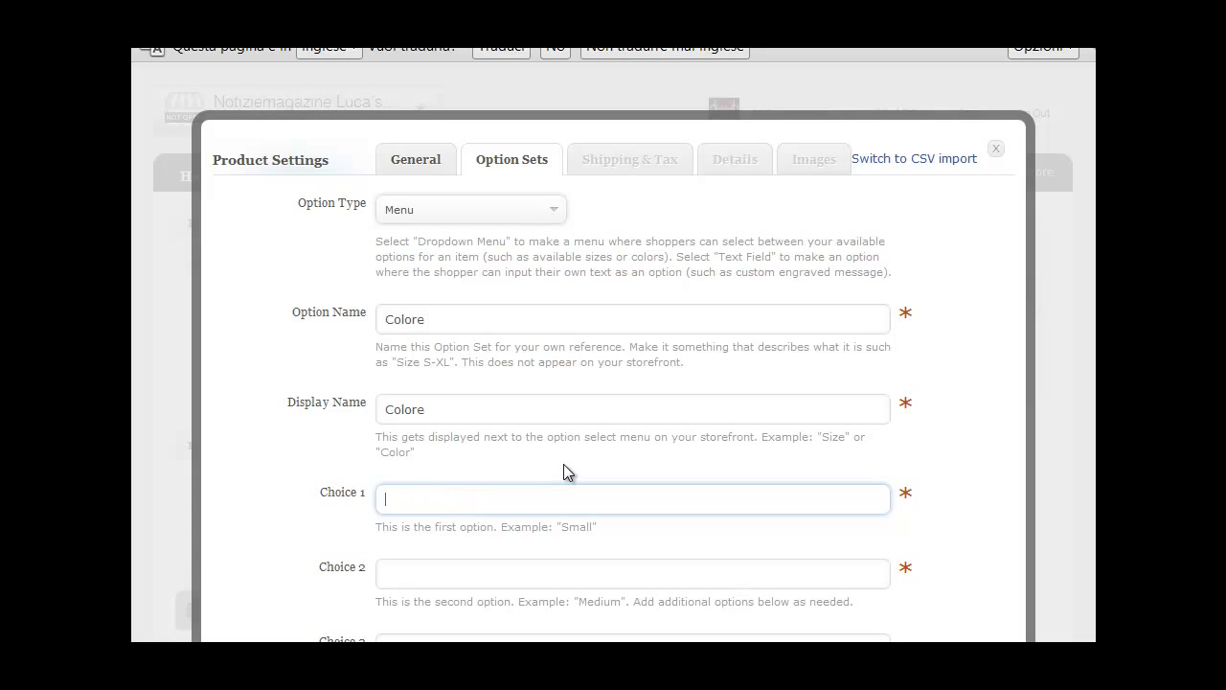
{"action": "type", "text": "Nero"}
{"action": "scroll", "coordinate": [407, 479], "scroll_direction": "down", "scroll_amount": 2}
{"action": "left_click", "coordinate": [414, 384]}
{"action": "type", "text": "Gr"}
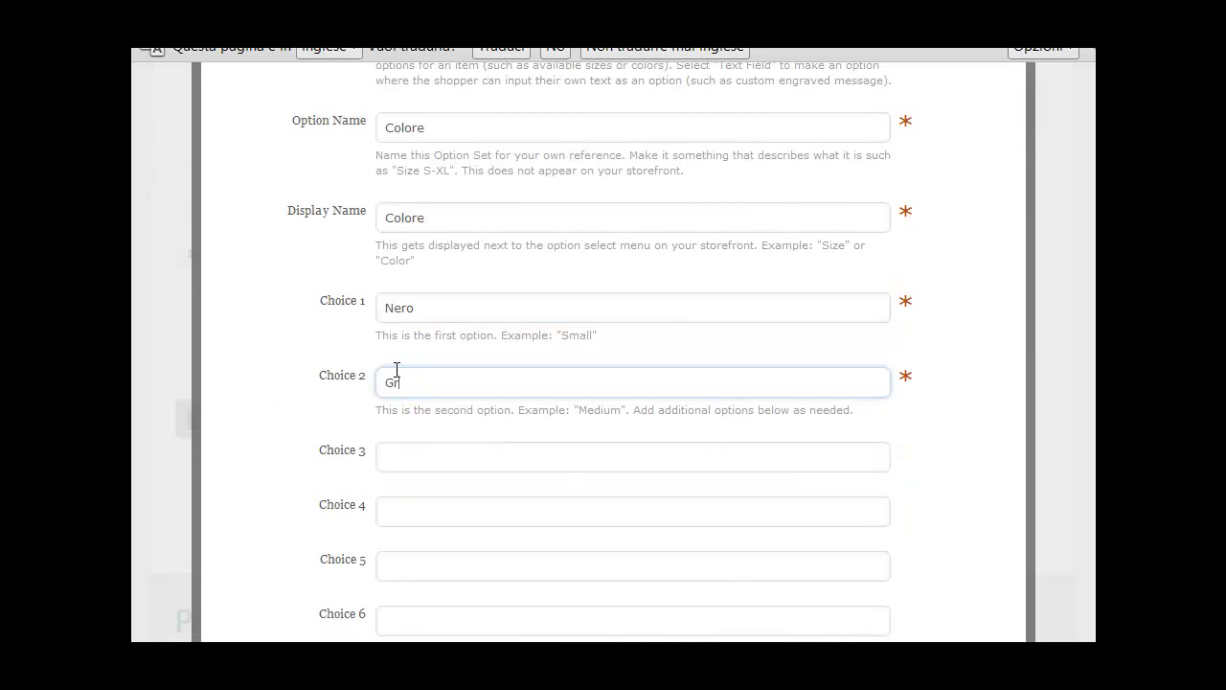
{"action": "type", "text": "ianco"}
{"action": "left_click", "coordinate": [430, 454]}
{"action": "type", "text": "Grigio"}
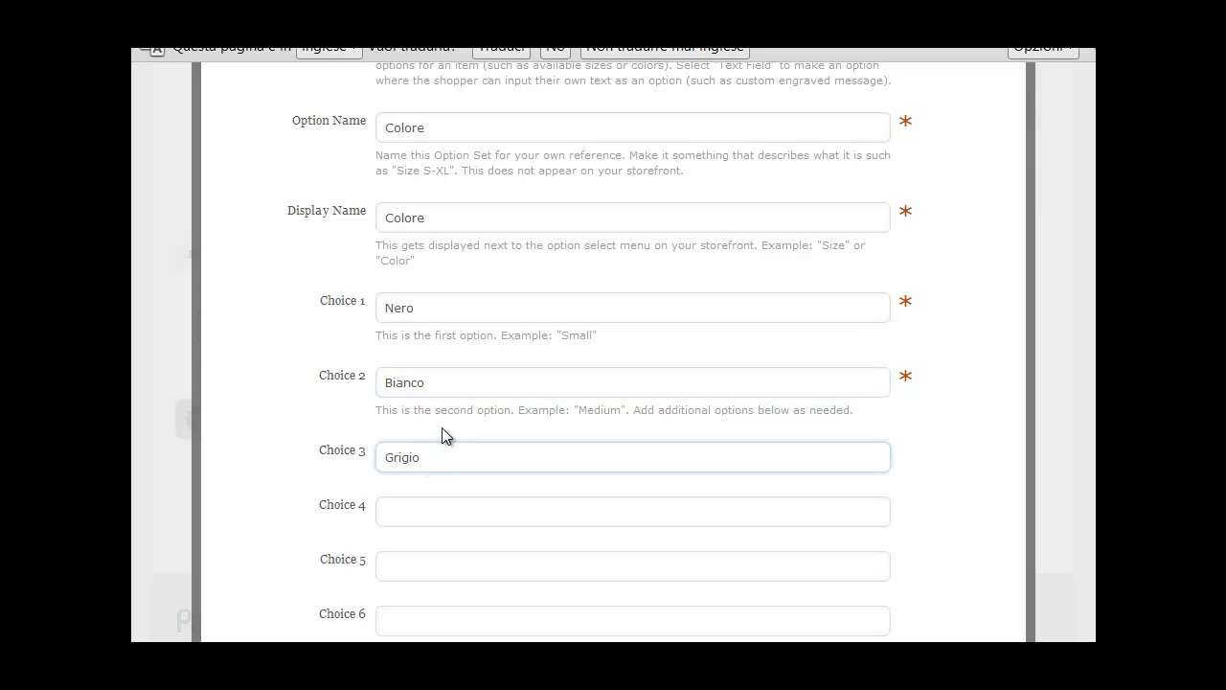
{"action": "scroll", "coordinate": [711, 408], "scroll_direction": "down", "scroll_amount": 3}
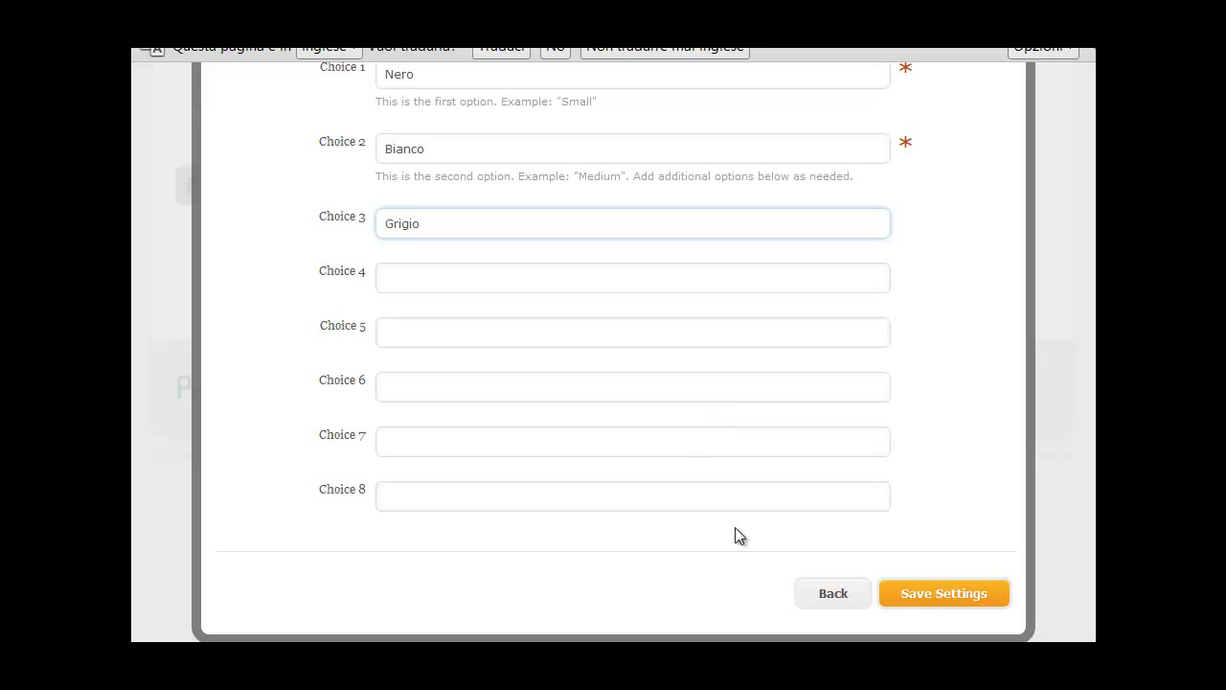
- Save the Colore option set, continue to shipping and tax, and choose Free Shipping as the product's shipping rate type
{"action": "left_click", "coordinate": [941, 594]}
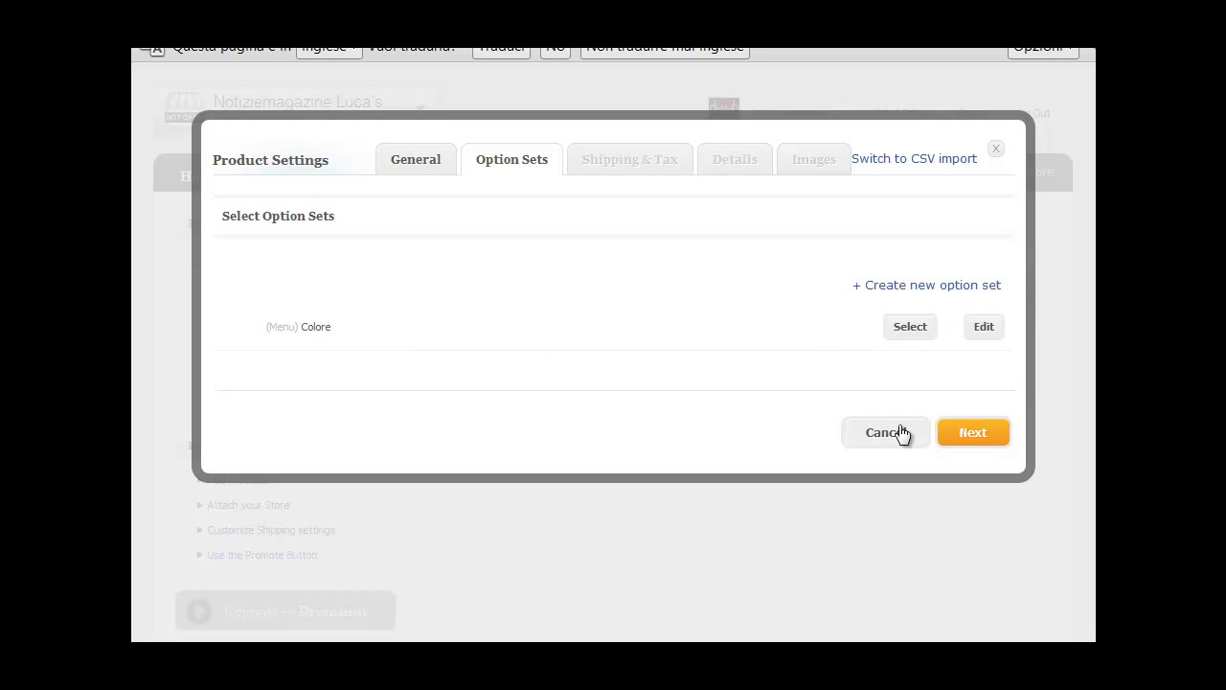
{"action": "left_click", "coordinate": [987, 436]}
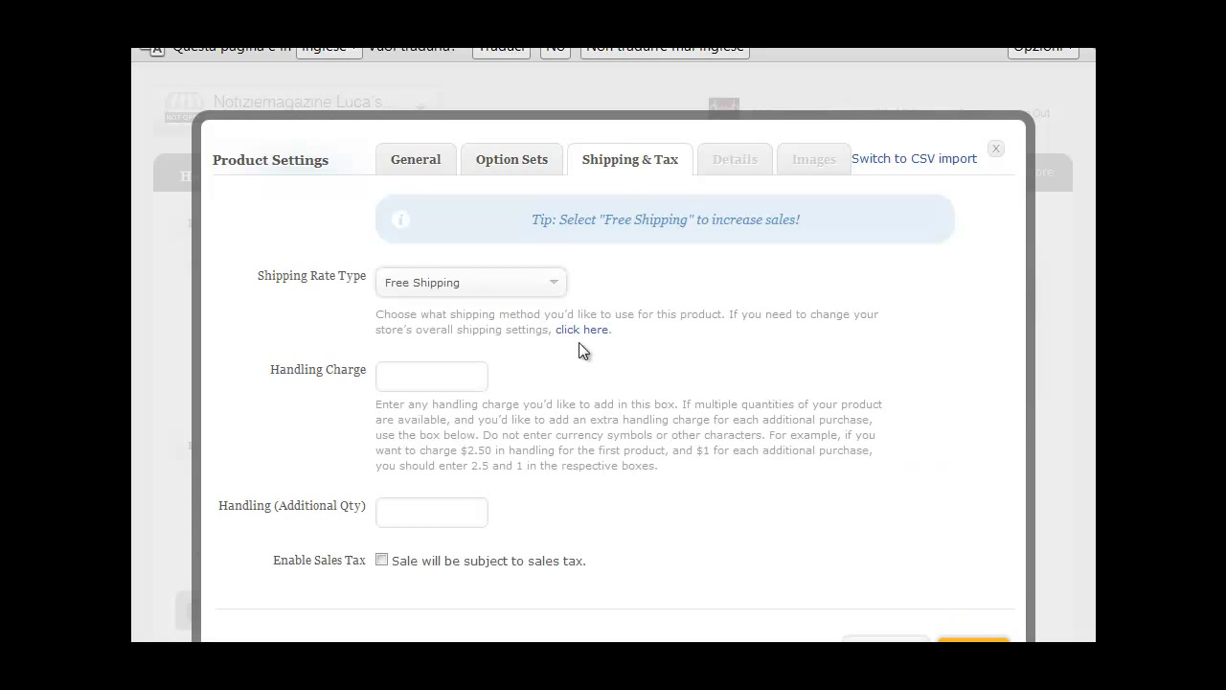
{"action": "left_click", "coordinate": [520, 280]}
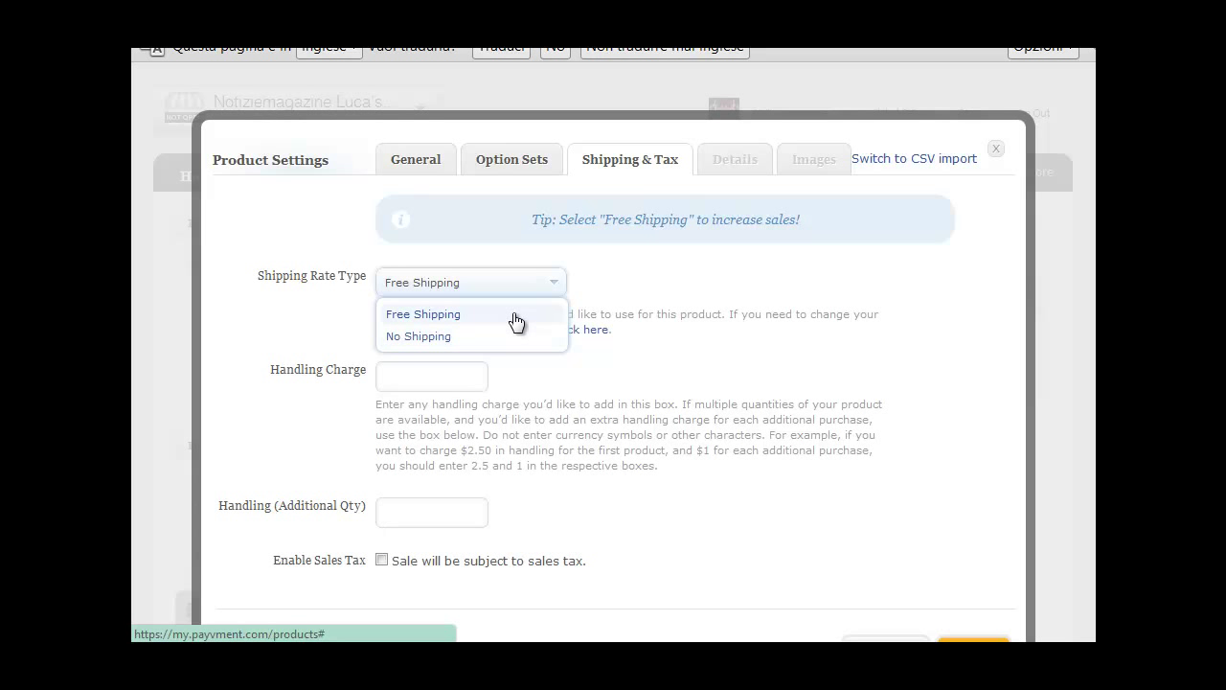
{"action": "left_click", "coordinate": [516, 316]}
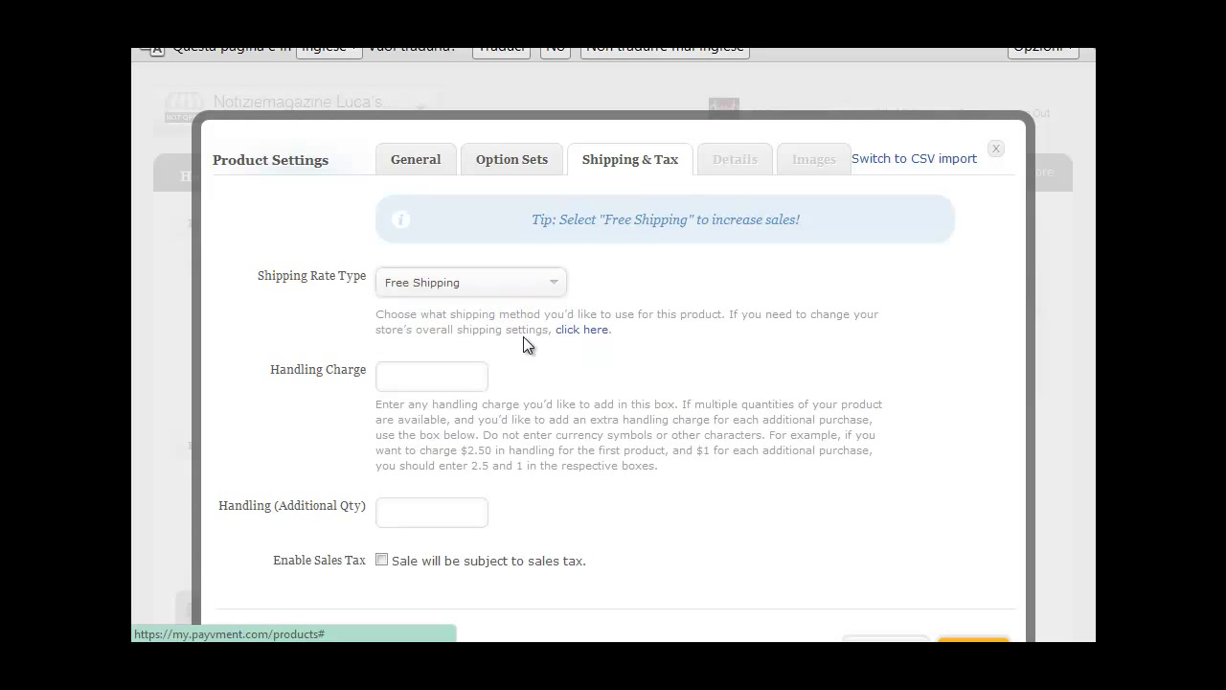
{"action": "left_click", "coordinate": [522, 282]}
{"action": "left_click", "coordinate": [524, 284]}
- Leave both handling charge fields empty and continue to the product details
{"action": "left_click", "coordinate": [436, 374]}
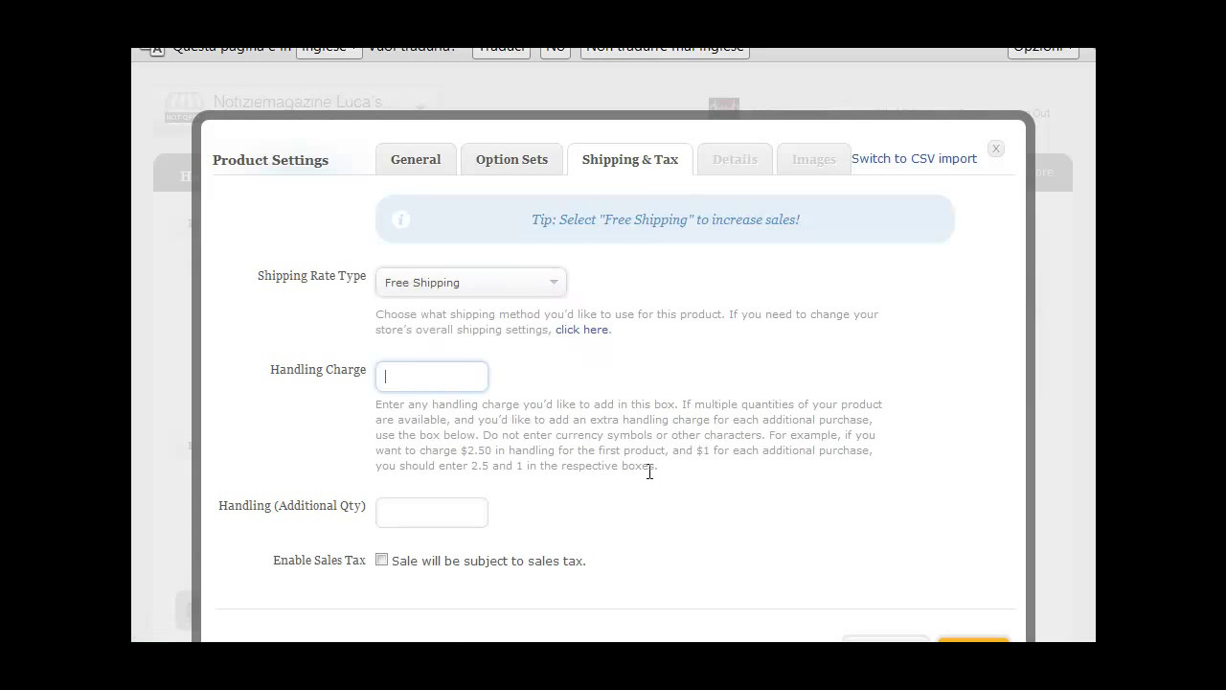
{"action": "scroll", "coordinate": [649, 469], "scroll_direction": "down", "scroll_amount": 1}
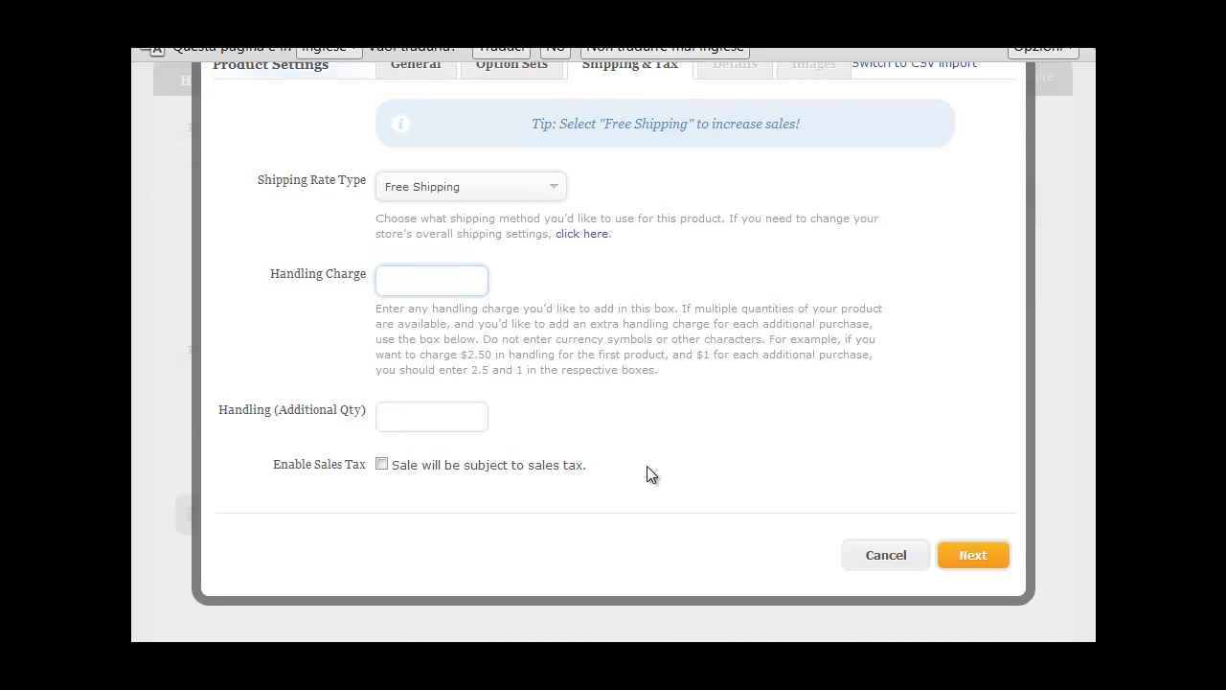
{"action": "left_click", "coordinate": [464, 418]}
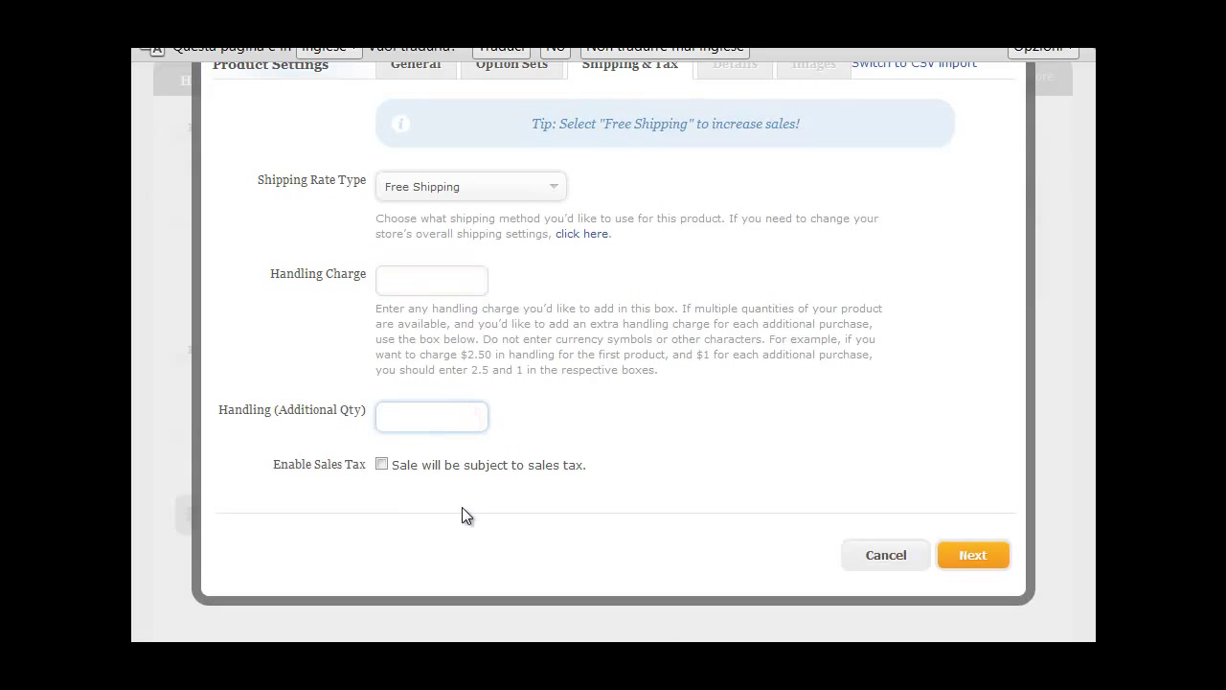
{"action": "left_click", "coordinate": [403, 416]}
{"action": "left_click", "coordinate": [987, 559]}
- Replace the unlimited quantity with 10 available units, set the price to 150 and continue to the product images
{"action": "left_click", "coordinate": [507, 212]}
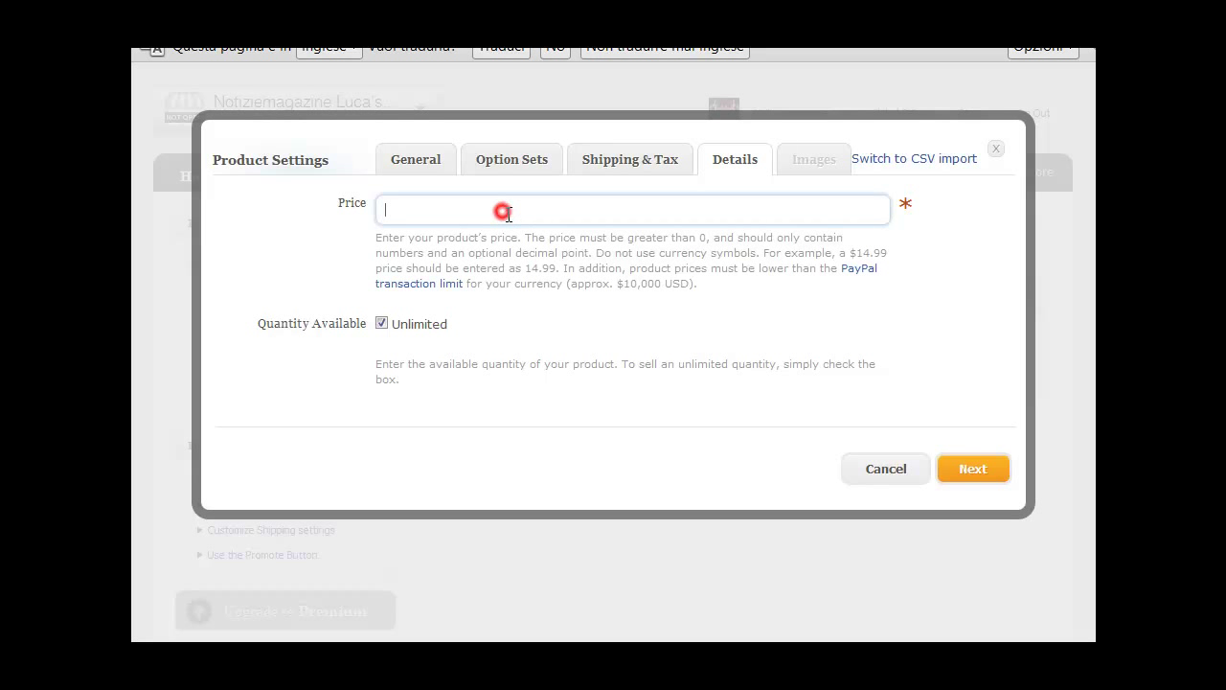
{"action": "left_click", "coordinate": [411, 323]}
{"action": "left_click", "coordinate": [383, 323]}
{"action": "left_click", "coordinate": [404, 372]}
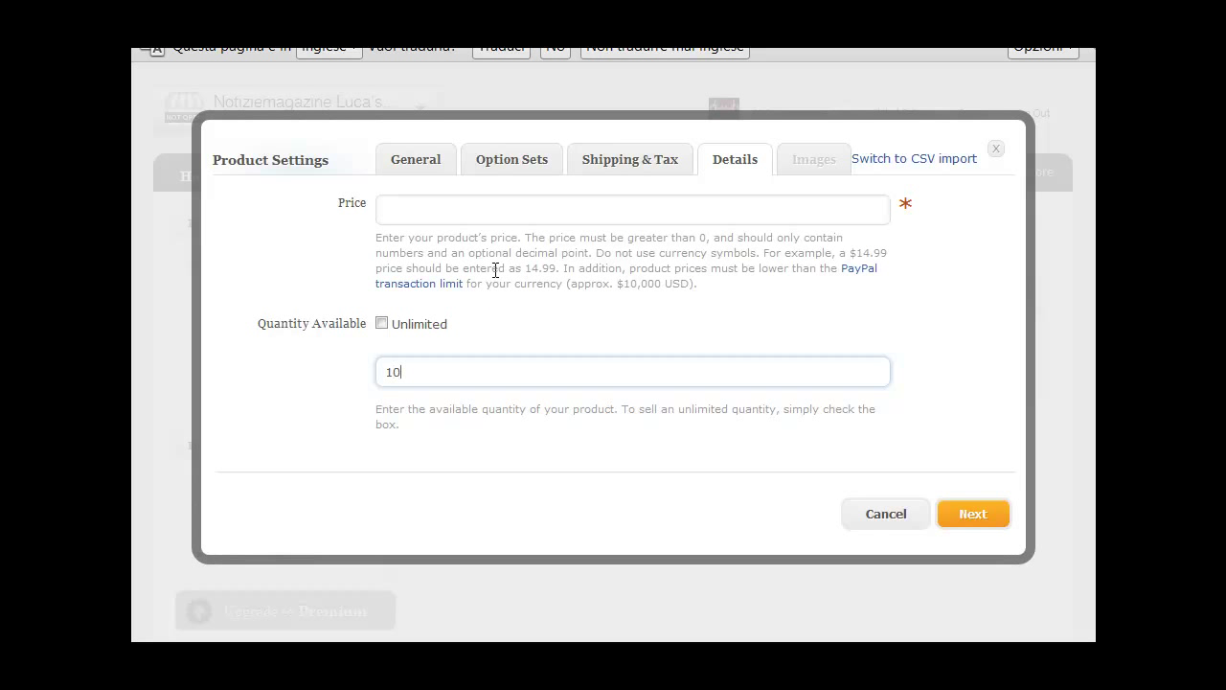
{"action": "left_click", "coordinate": [502, 212]}
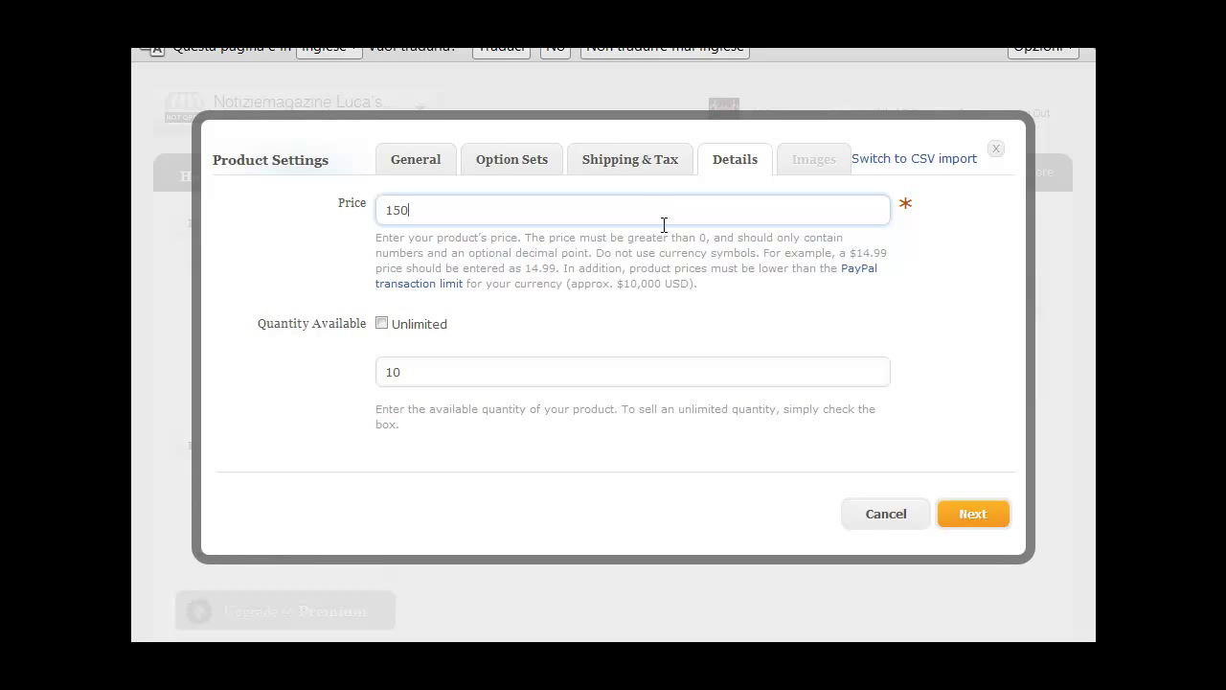
{"action": "left_click", "coordinate": [989, 522]}
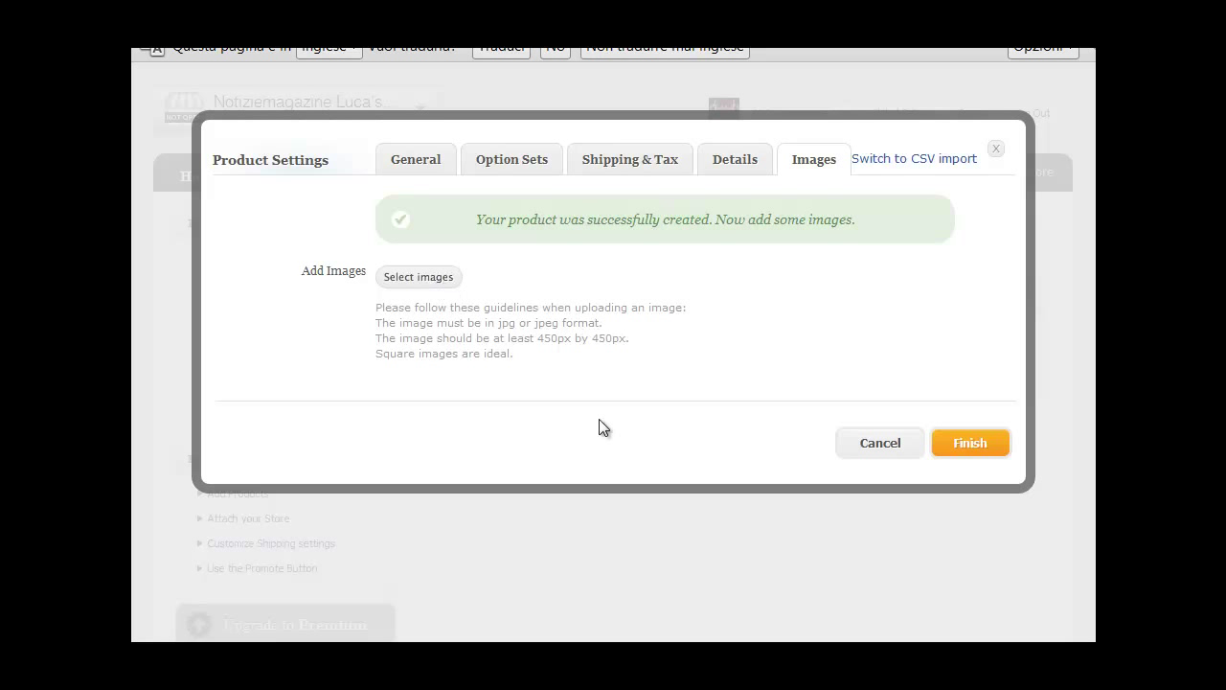
- Upload the console photo from the Documents library as the product's image
{"action": "left_click", "coordinate": [794, 508]}
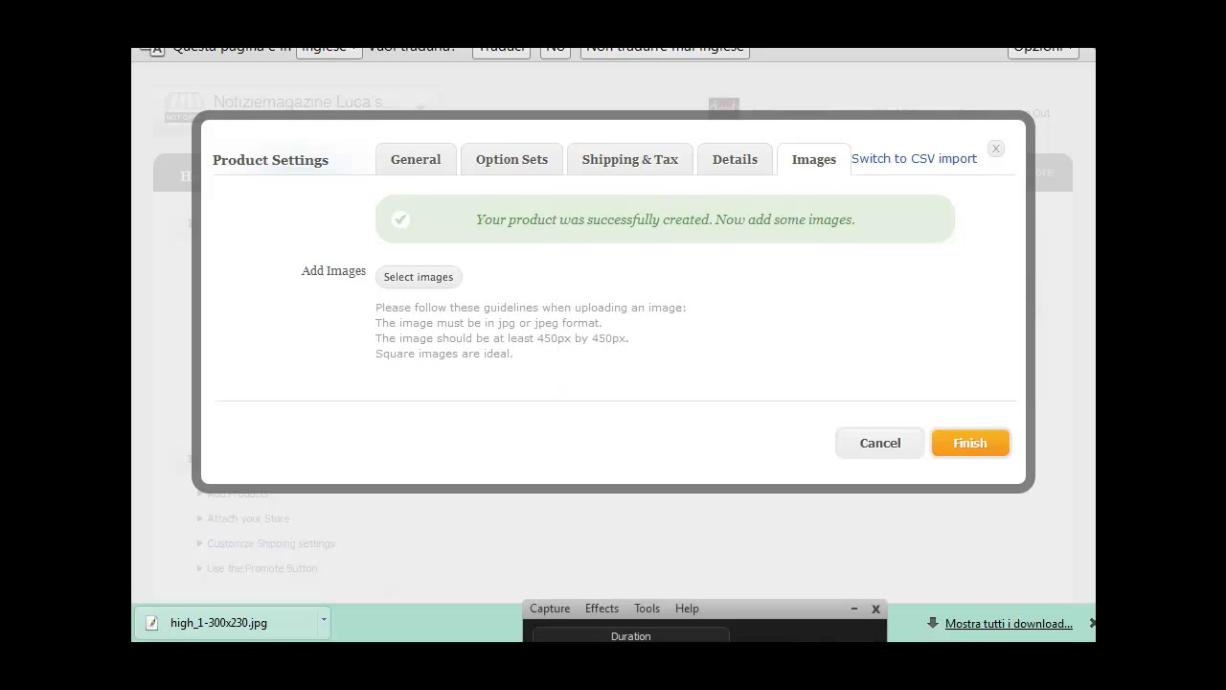
{"action": "left_click", "coordinate": [851, 609]}
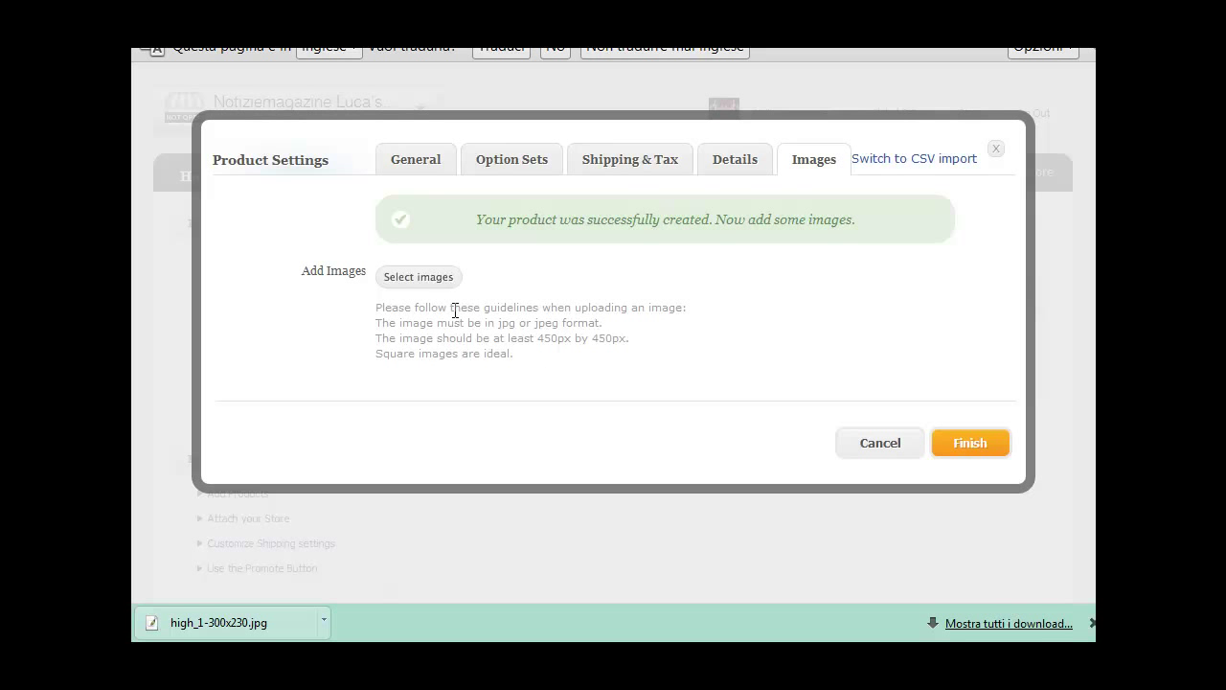
{"action": "left_click", "coordinate": [431, 277]}
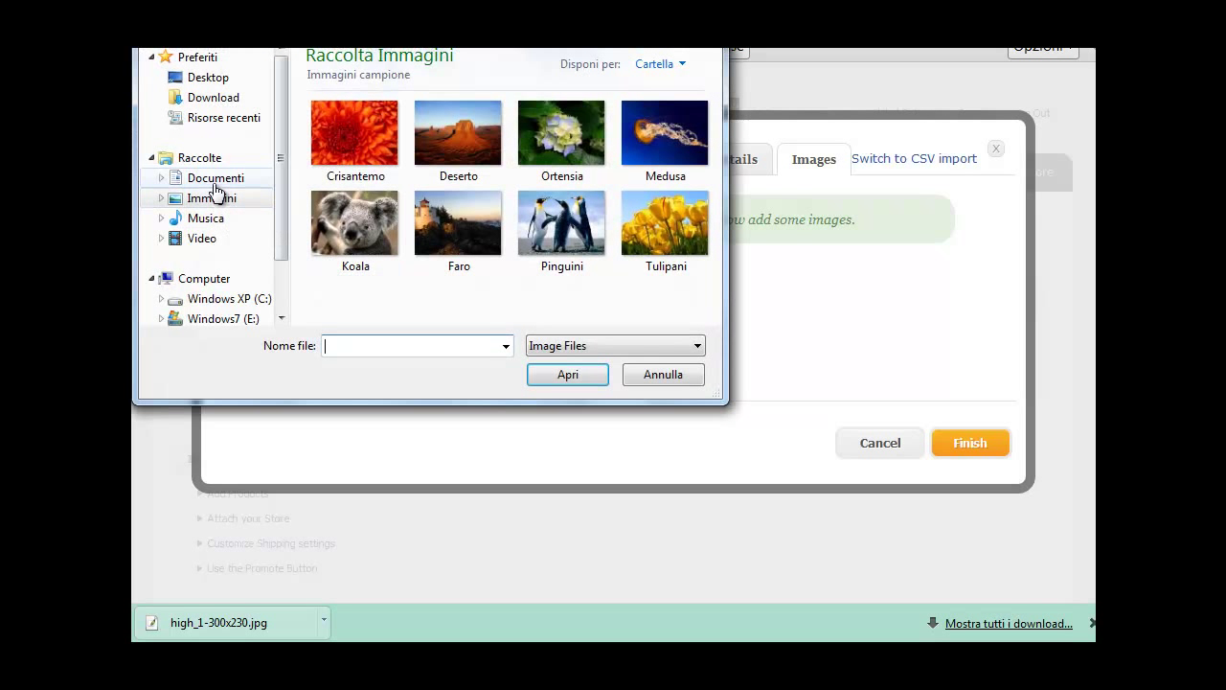
{"action": "left_click", "coordinate": [216, 178]}
{"action": "double_click", "coordinate": [329, 144]}
{"action": "left_click", "coordinate": [437, 272]}
{"action": "left_click", "coordinate": [570, 375]}
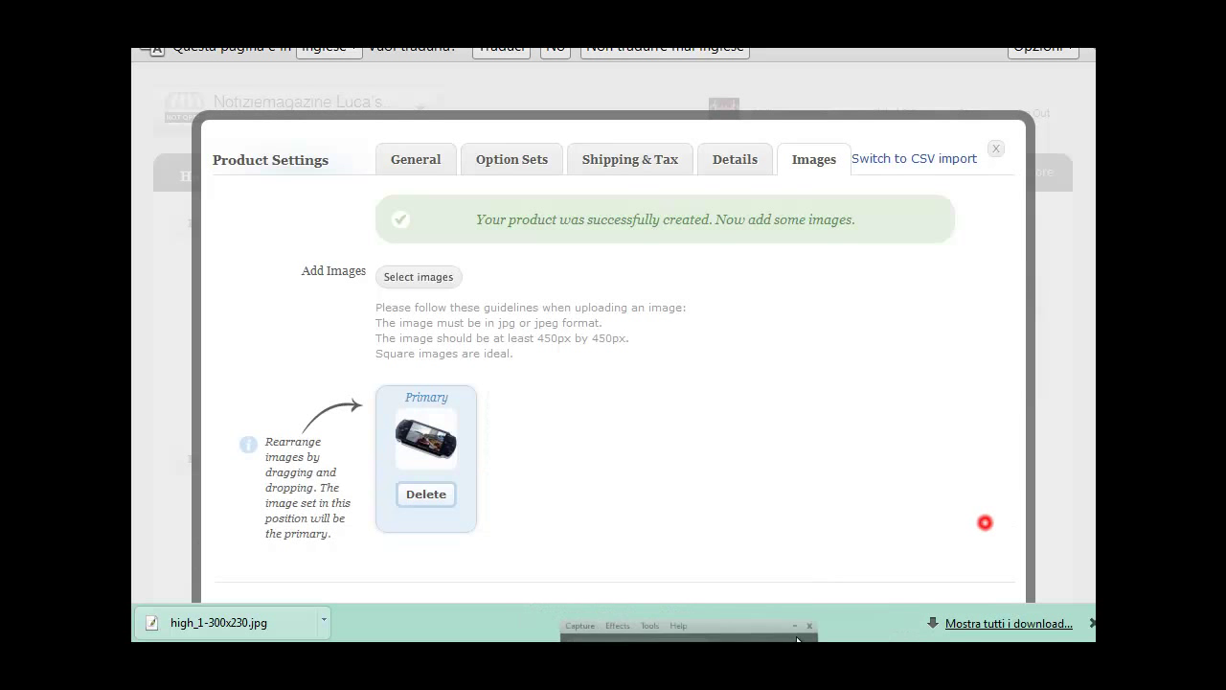
- Try moving the primary product image and finish the product setup
{"action": "scroll", "coordinate": [495, 488], "scroll_direction": "down", "scroll_amount": 2}
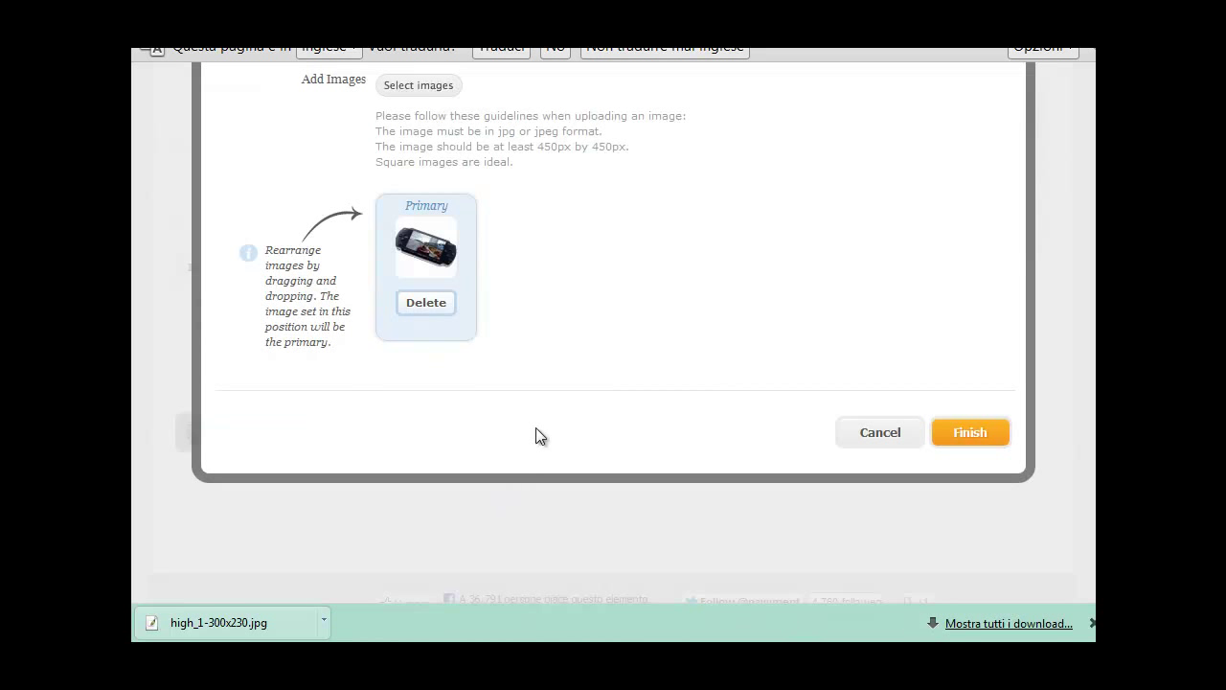
{"action": "scroll", "coordinate": [541, 227], "scroll_direction": "up", "scroll_amount": 1}
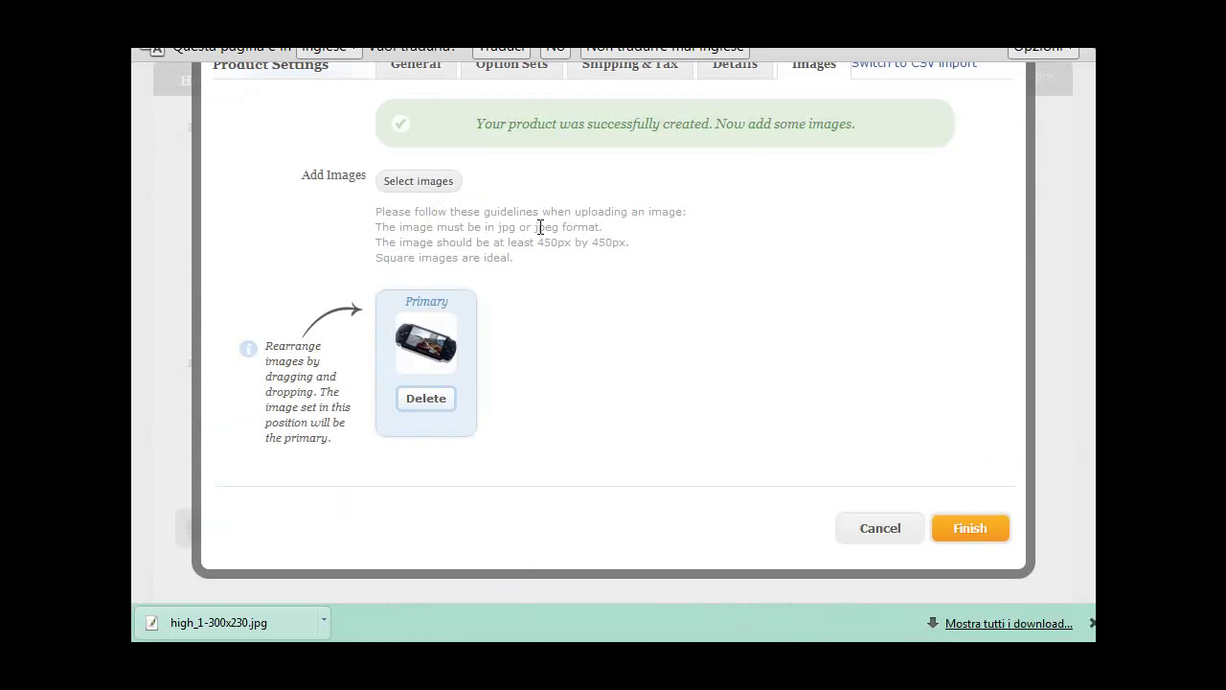
{"action": "left_click_drag", "start_coordinate": [426, 343], "coordinate": [641, 372]}
{"action": "left_click", "coordinate": [969, 529]}
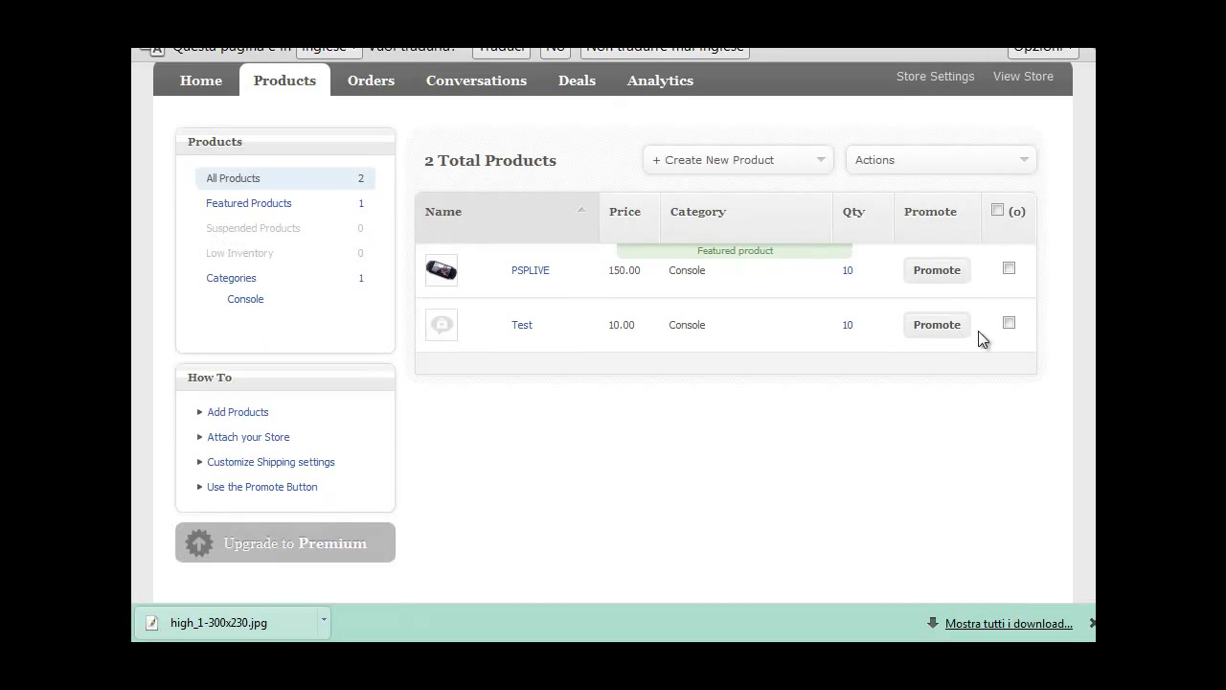
- View the store's orders, and enter "Prodotti Sony" as the About This Store text in the general store settings
{"action": "scroll", "coordinate": [613, 336], "scroll_direction": "up", "scroll_amount": 1}
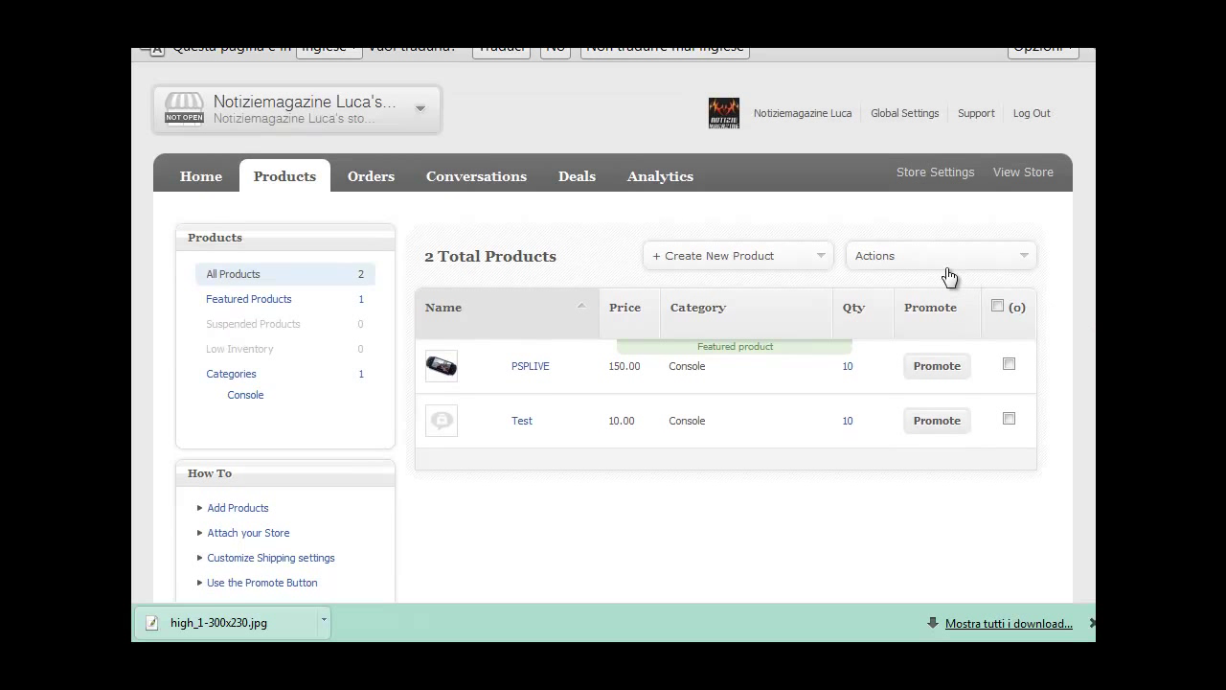
{"action": "left_click", "coordinate": [377, 178]}
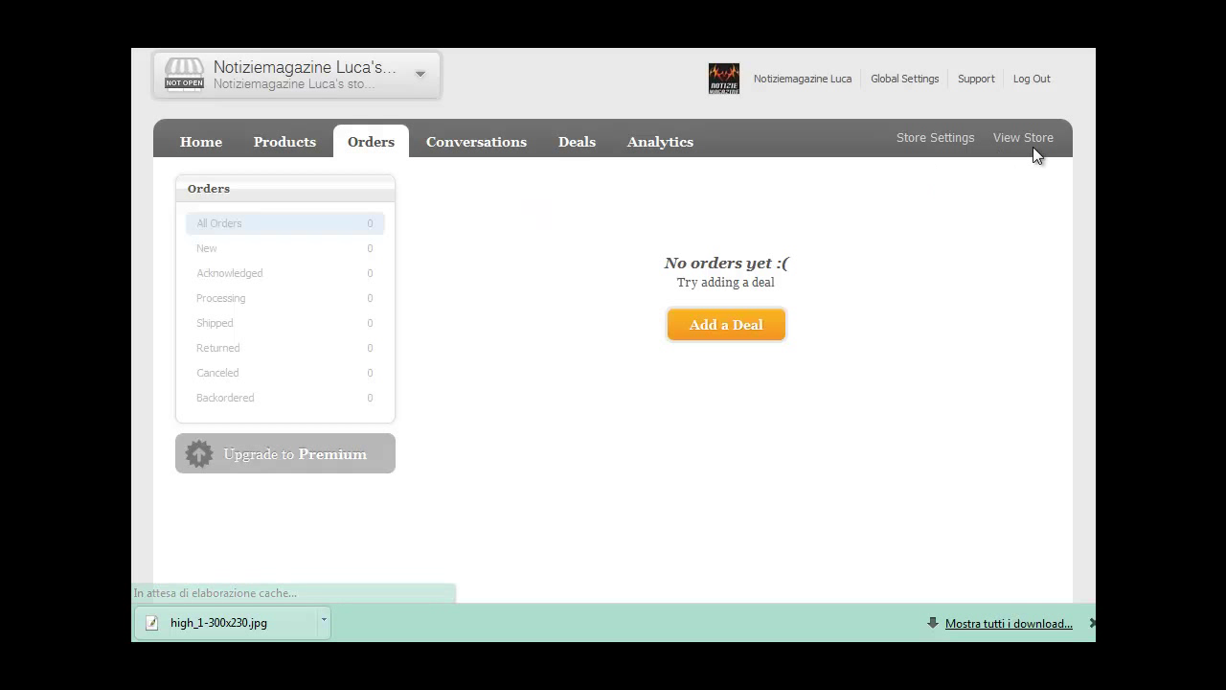
{"action": "left_click", "coordinate": [939, 174]}
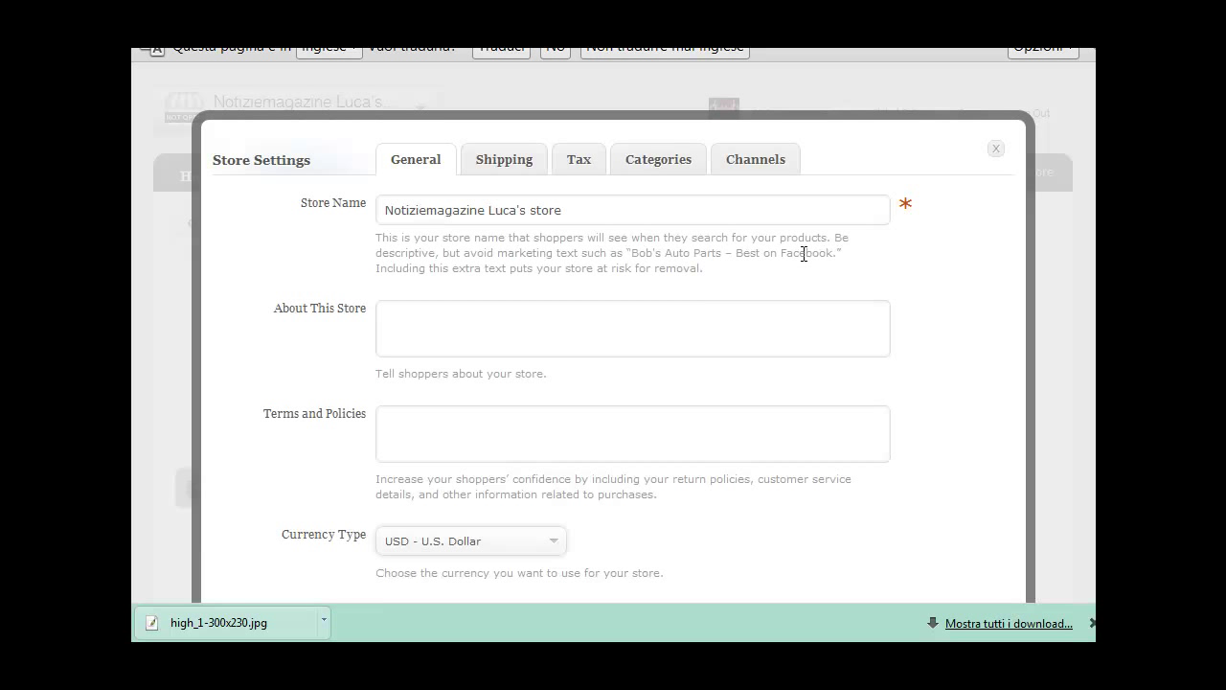
{"action": "left_click", "coordinate": [616, 338]}
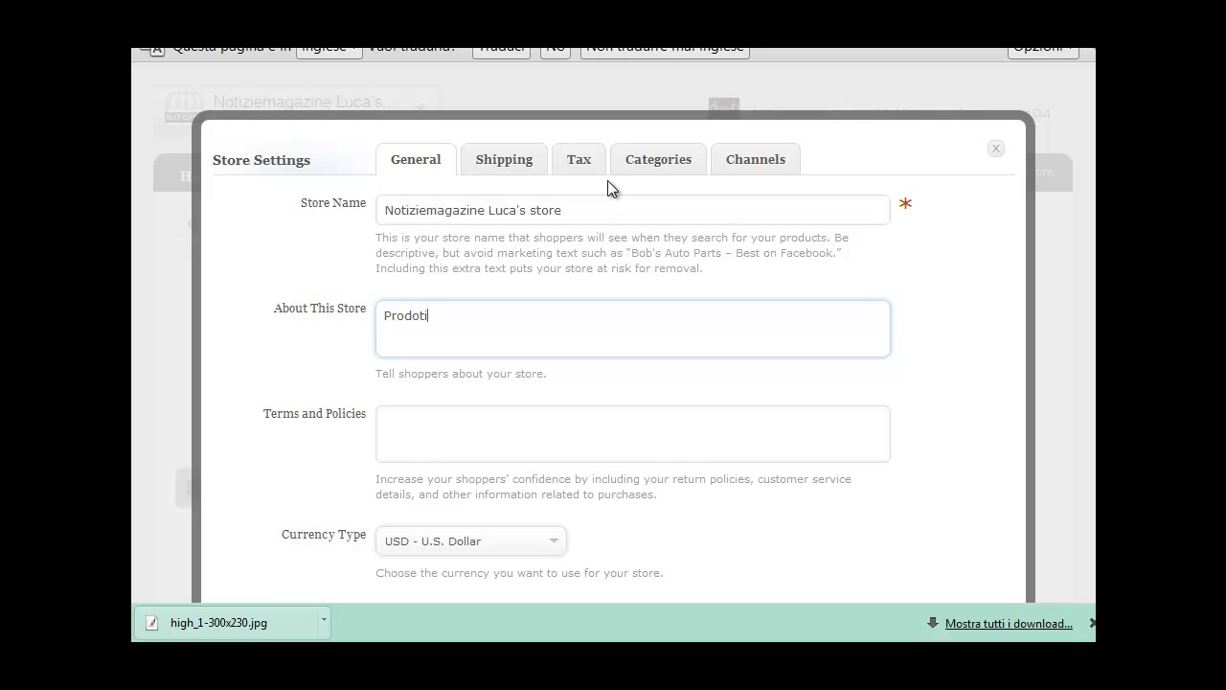
{"action": "type", "text": "ny"}
{"action": "left_click", "coordinate": [578, 467]}
{"action": "left_click", "coordinate": [582, 446]}
- Set the store's currency type to EUR - Euro
{"action": "scroll", "coordinate": [594, 402], "scroll_direction": "down", "scroll_amount": 2}
{"action": "left_click", "coordinate": [554, 354]}
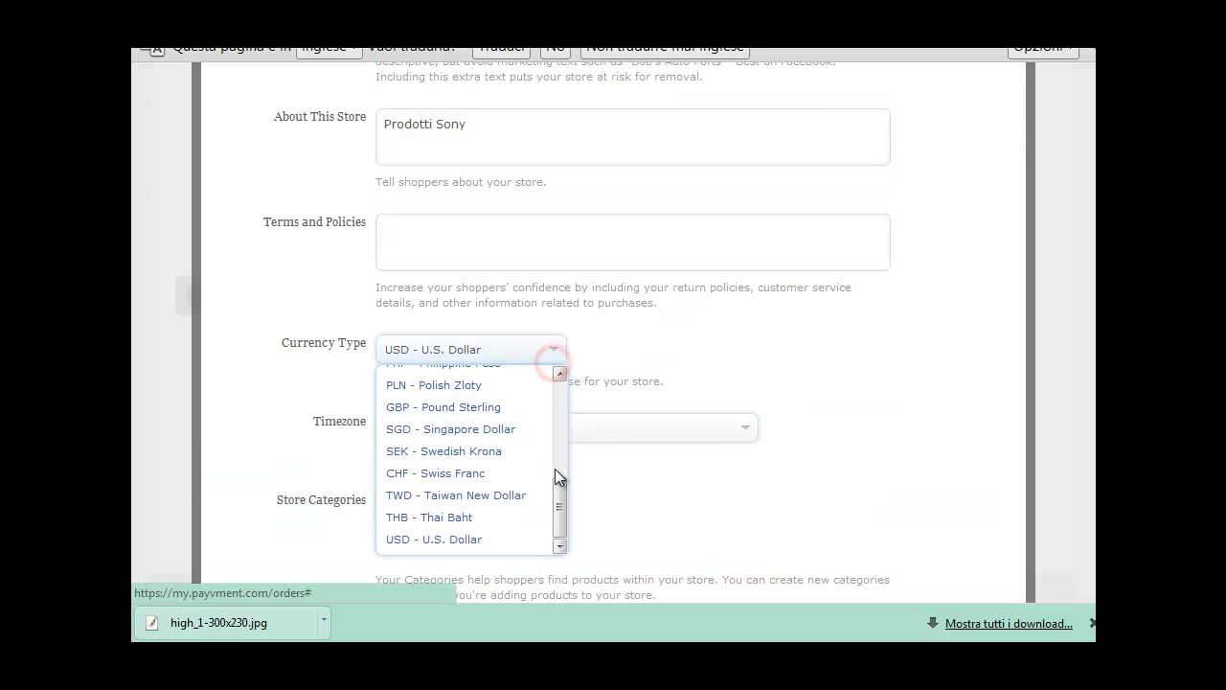
{"action": "left_click_drag", "start_coordinate": [559, 503], "coordinate": [567, 419]}
{"action": "left_click", "coordinate": [517, 421]}
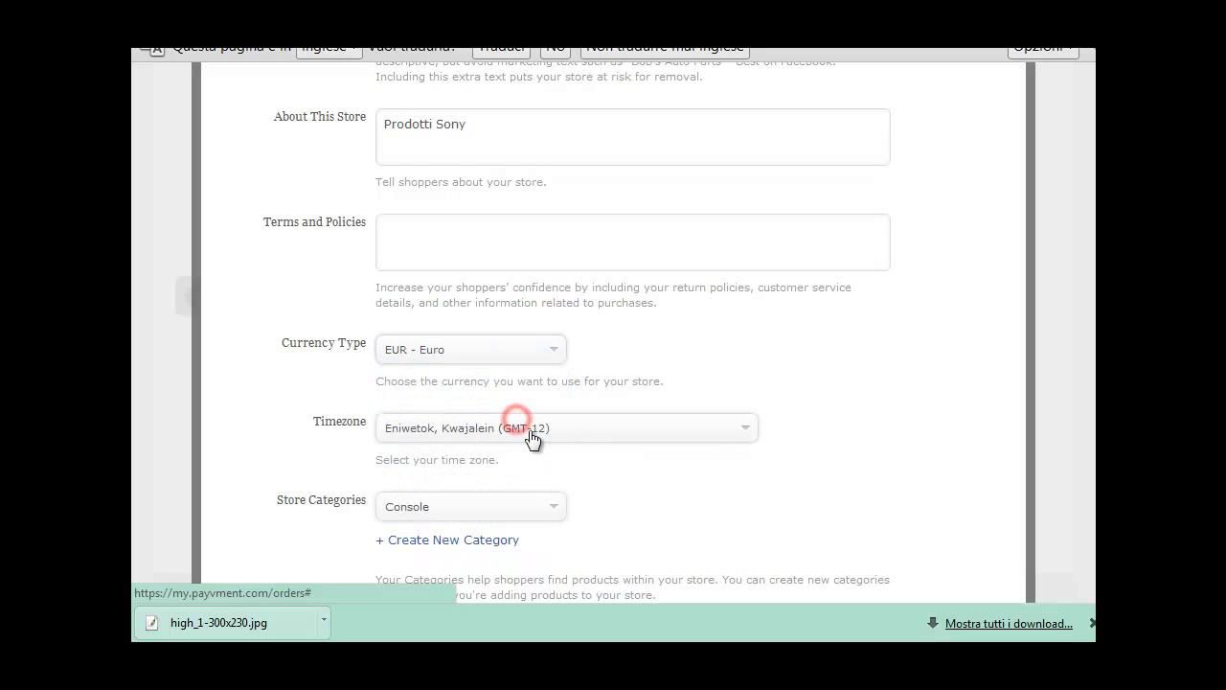
- Set the store's timezone to Western Europe Time, London, Lisbon, Casablanca (GMT+0) and update the store
{"action": "left_click", "coordinate": [537, 433]}
{"action": "left_click_drag", "start_coordinate": [752, 273], "coordinate": [751, 326]}
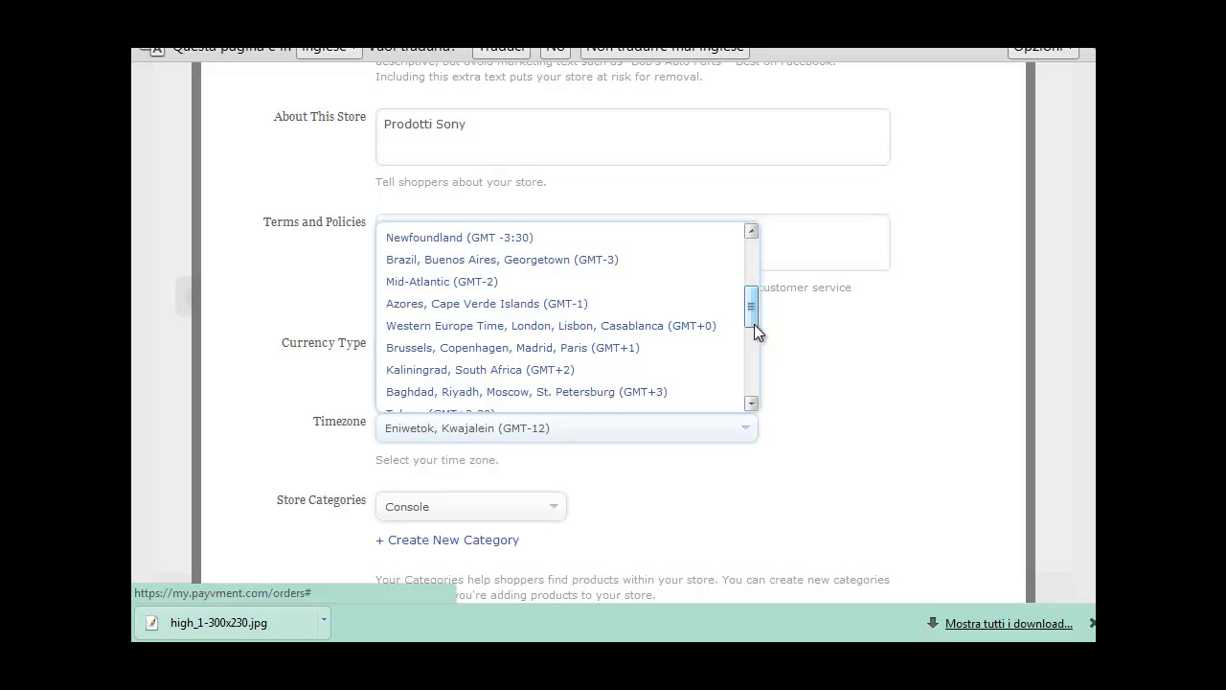
{"action": "mouse_move", "coordinate": [754, 323]}
{"action": "left_mouse_down"}
{"action": "mouse_move", "coordinate": [757, 394]}
{"action": "mouse_move", "coordinate": [758, 318]}
{"action": "left_mouse_up"}
{"action": "left_click", "coordinate": [704, 338]}
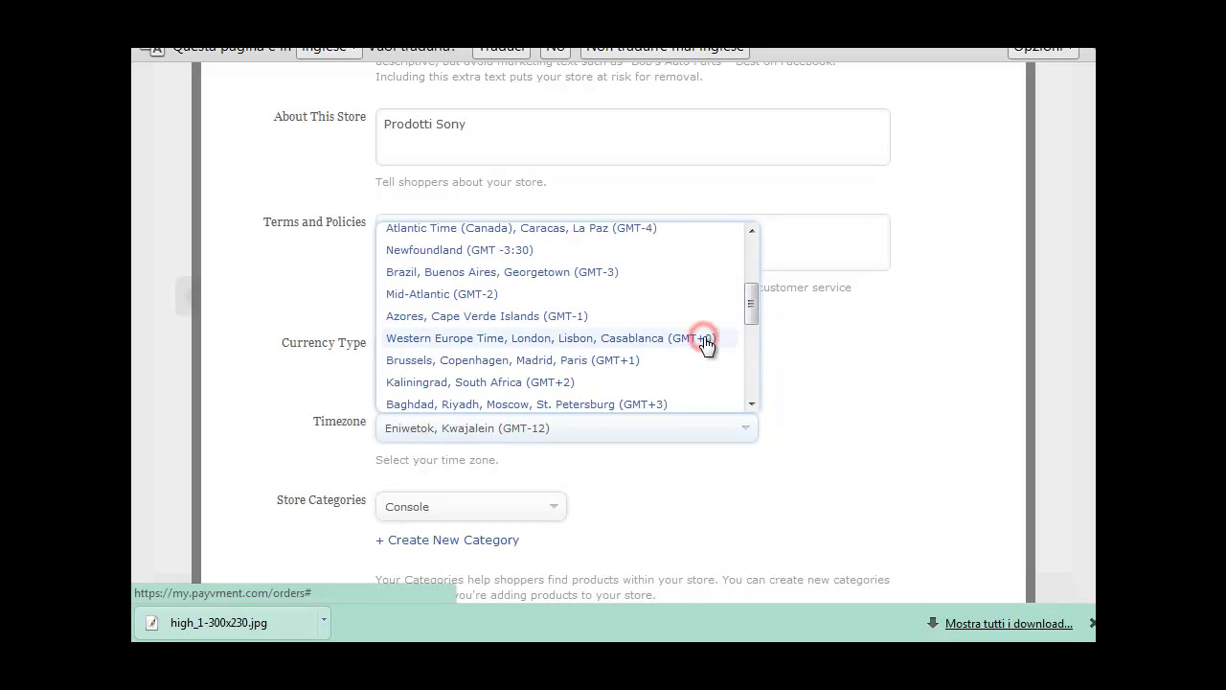
{"action": "scroll", "coordinate": [762, 431], "scroll_direction": "down", "scroll_amount": 2}
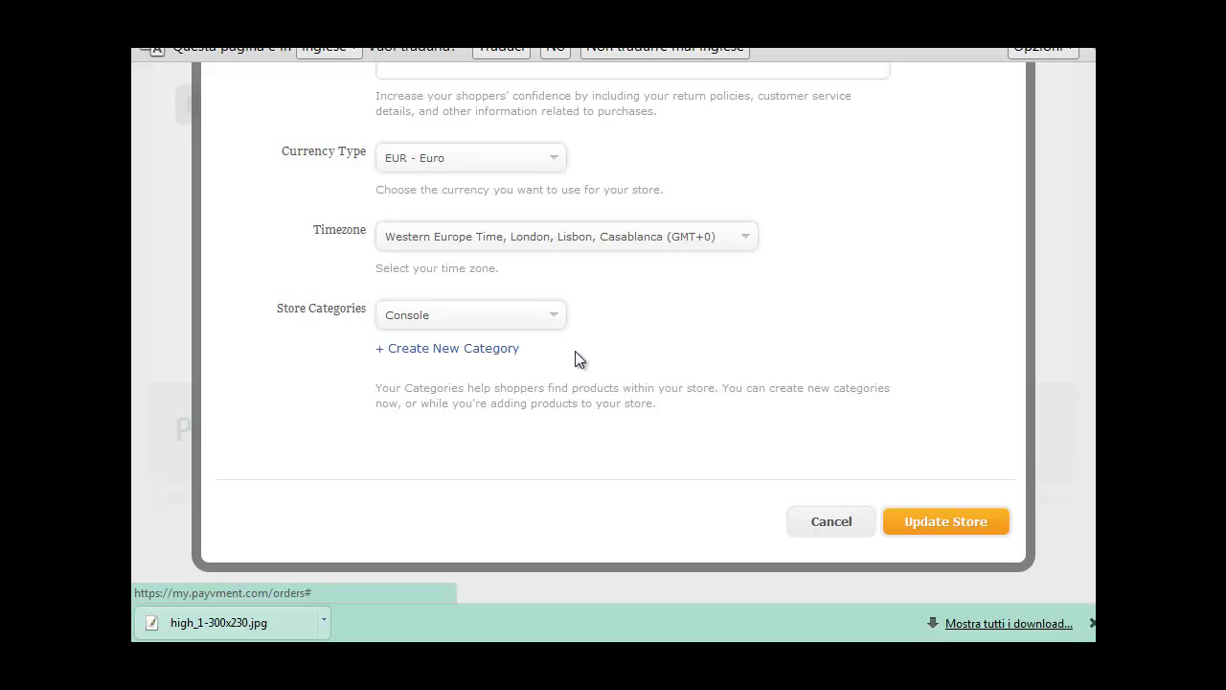
{"action": "left_click", "coordinate": [944, 521]}
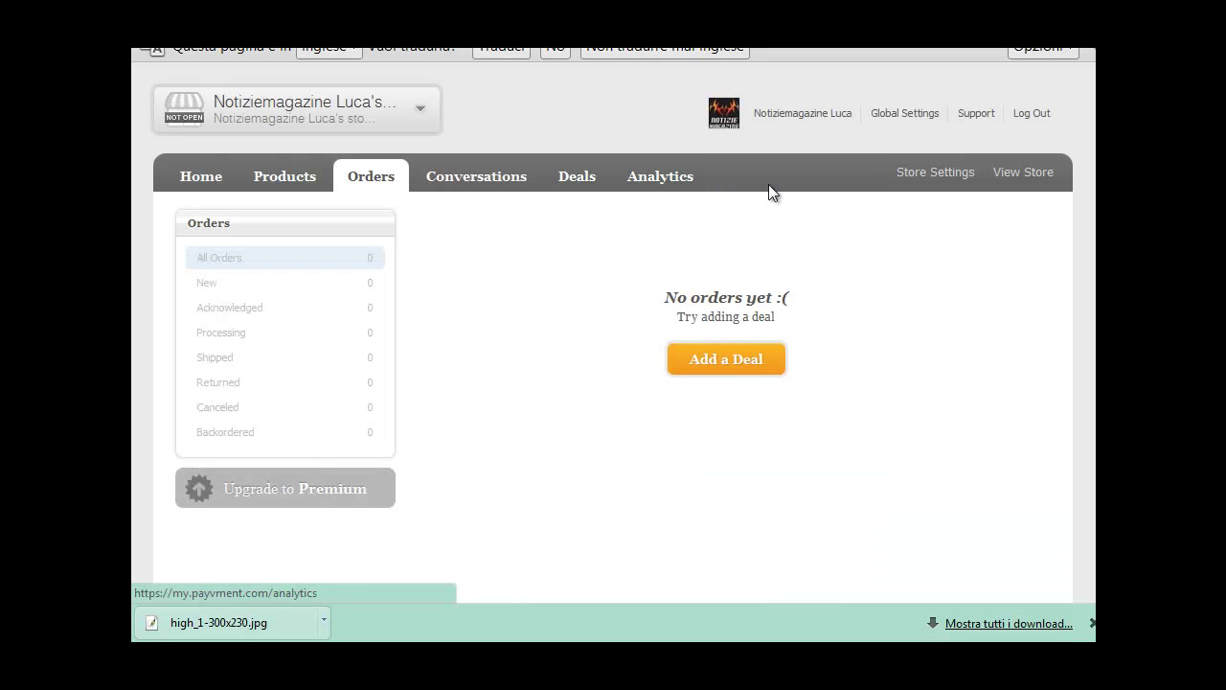
- Choose to view the store on the Facebook page and switch the Facebook Page Storefront channel to Open
{"action": "left_click", "coordinate": [1045, 182]}
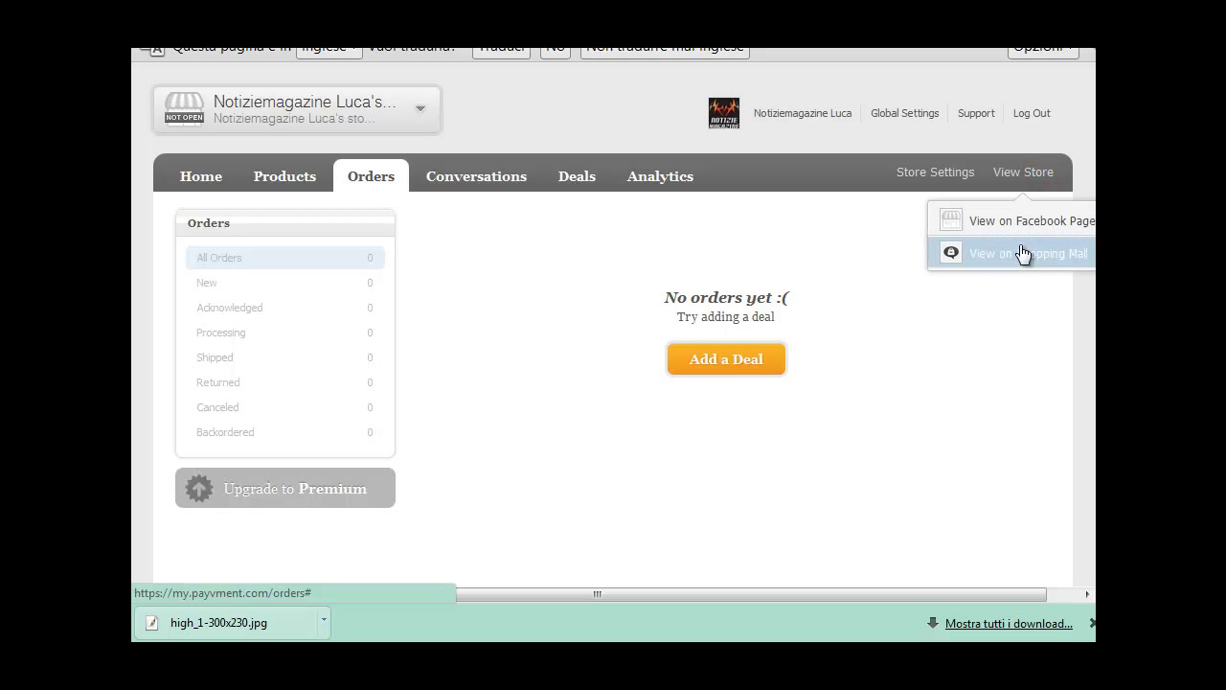
{"action": "left_click", "coordinate": [1016, 236]}
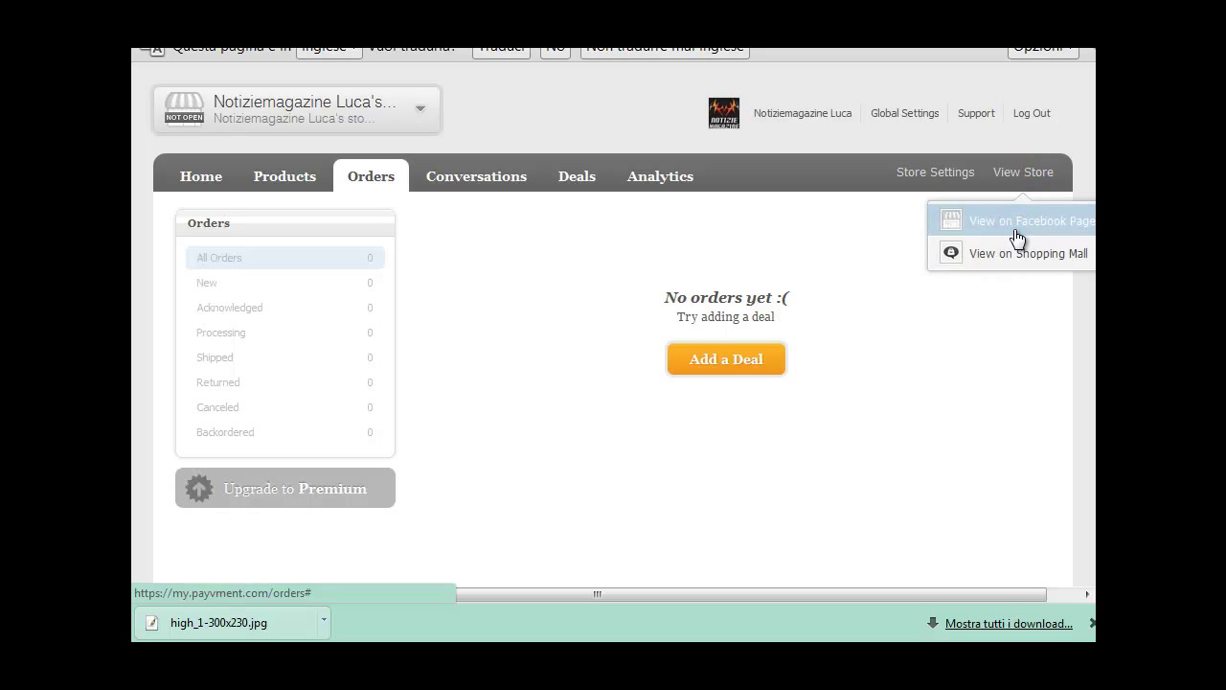
{"action": "left_click", "coordinate": [954, 221]}
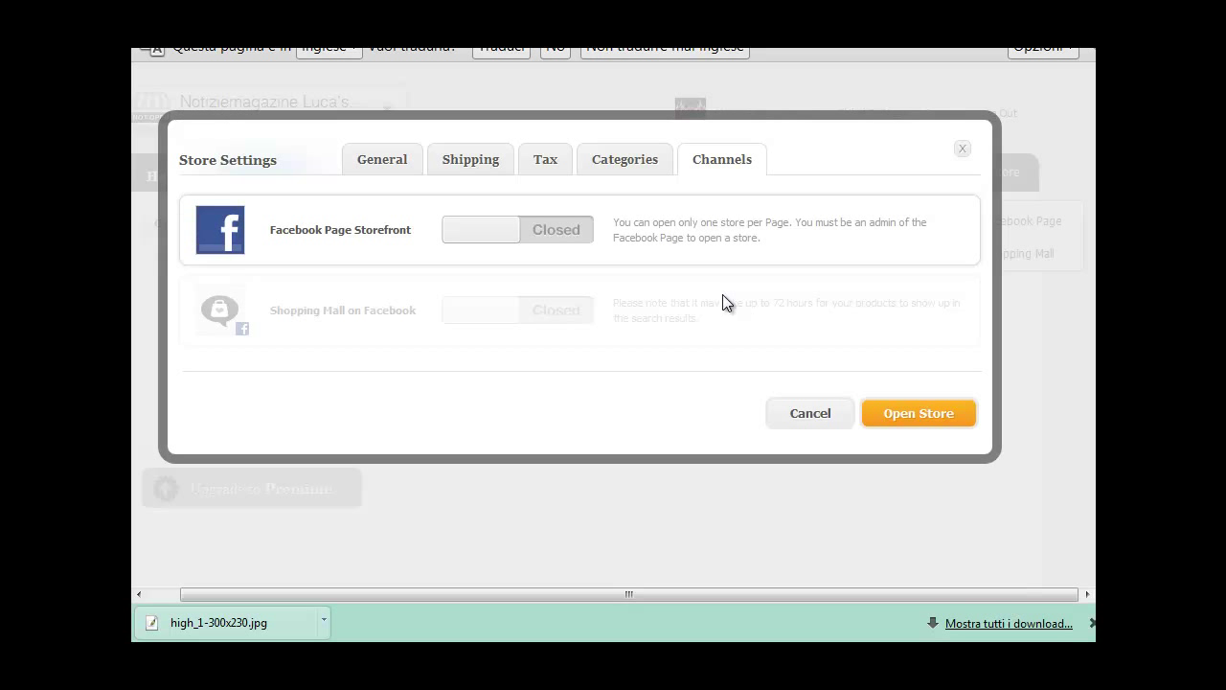
{"action": "left_click", "coordinate": [573, 233]}
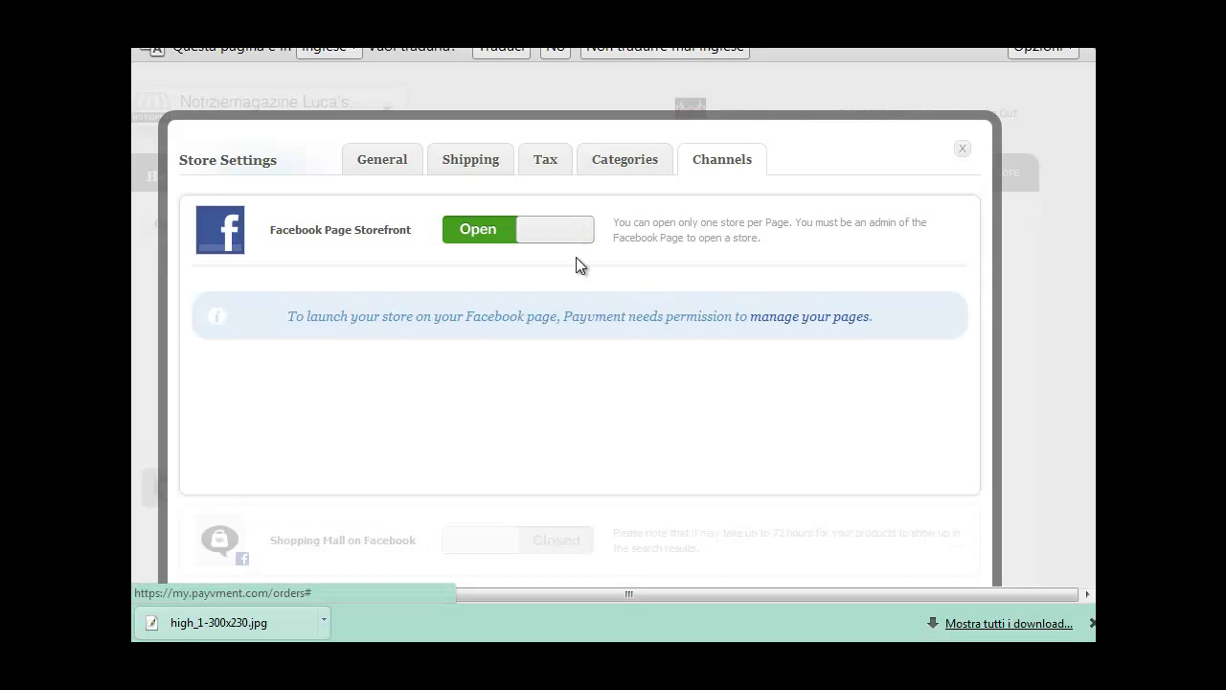
- Request permission to manage the Facebook pages and grant Payvment Social Commerce Dashboard the requested authorizations
{"action": "left_click_drag", "start_coordinate": [306, 318], "coordinate": [601, 322]}
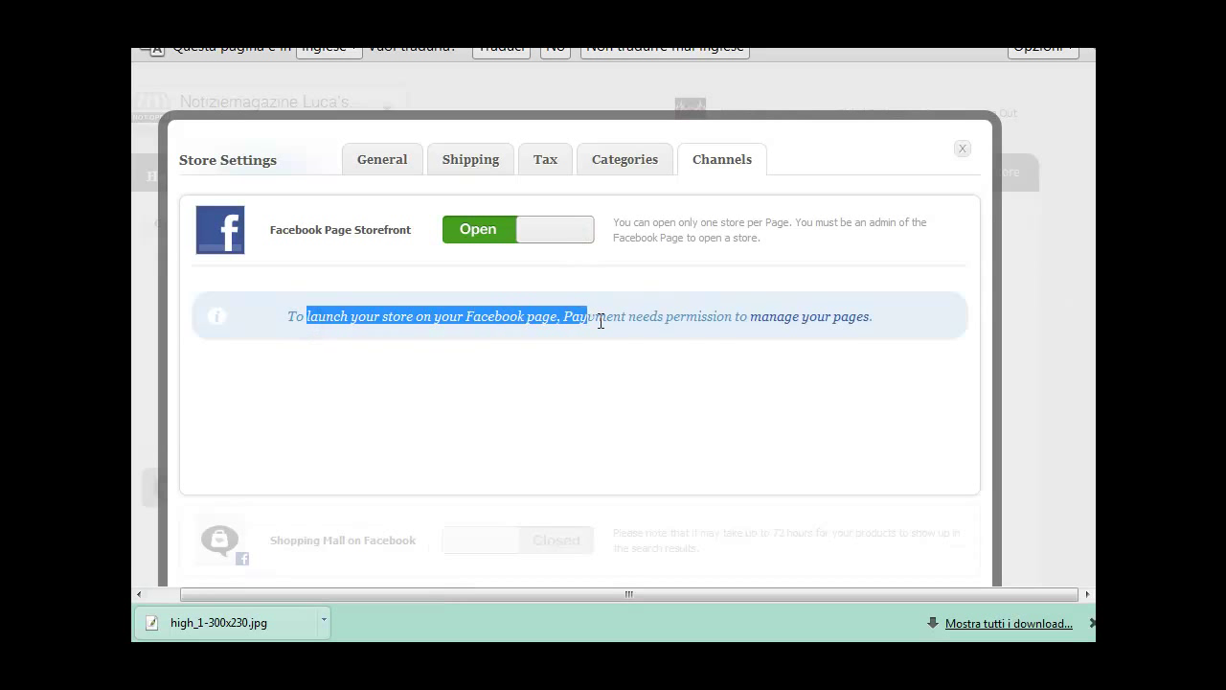
{"action": "left_click", "coordinate": [826, 324]}
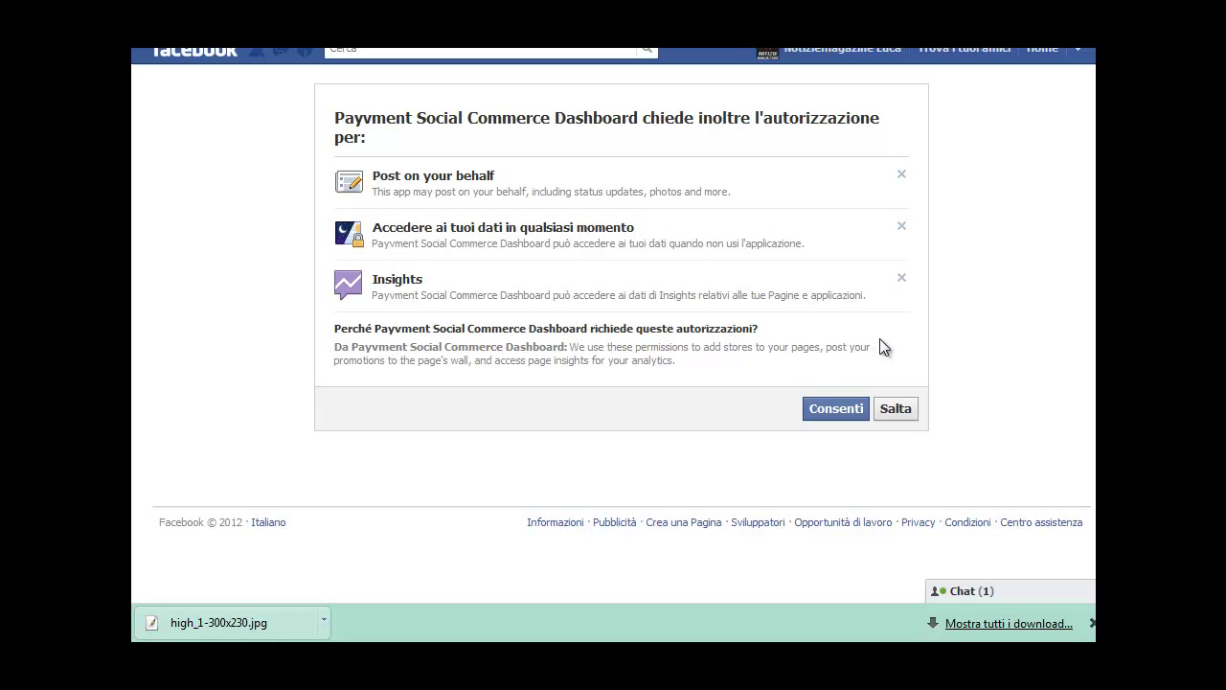
{"action": "left_click", "coordinate": [839, 410]}
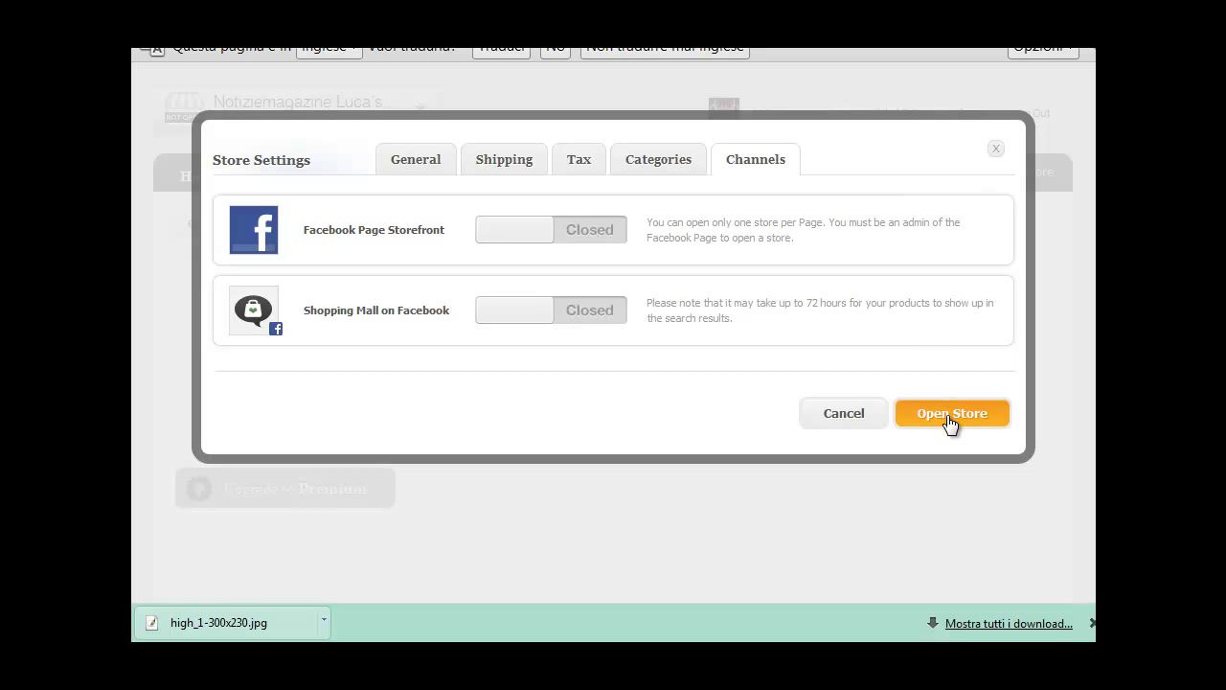
- Switch the Facebook Page Storefront channel to Open for the Notiziemagazine page and view the options for creating a Facebook page
{"action": "left_click_drag", "start_coordinate": [536, 231], "coordinate": [605, 236]}
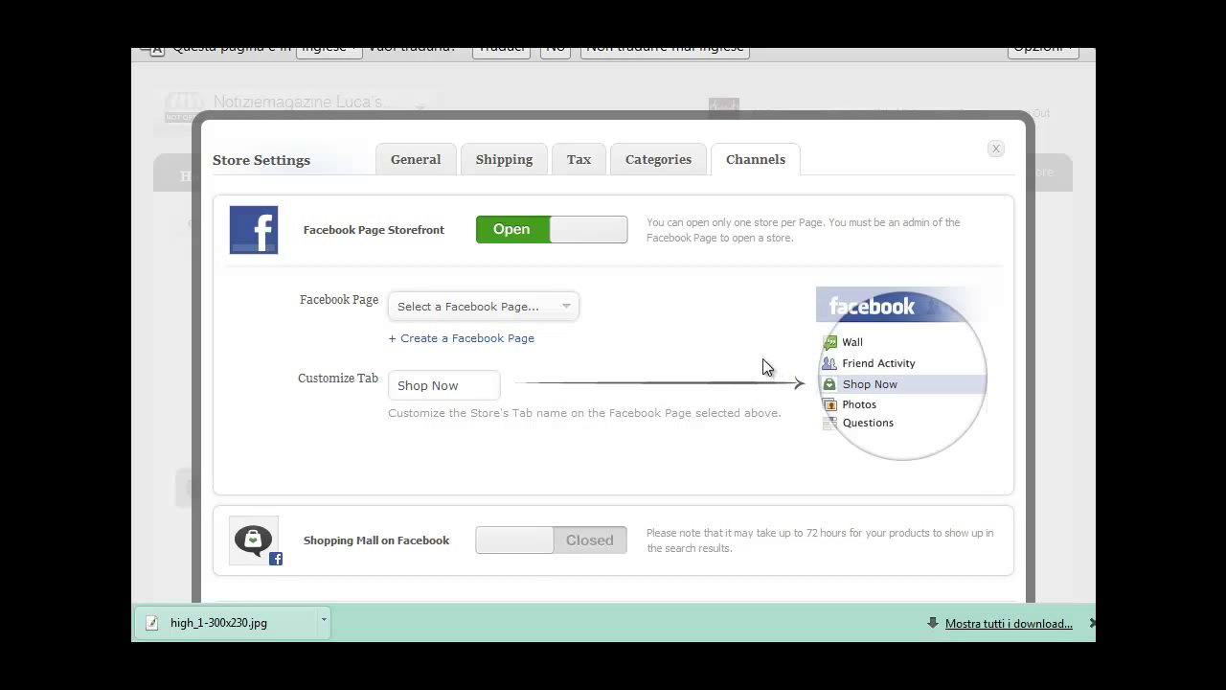
{"action": "left_click", "coordinate": [567, 307]}
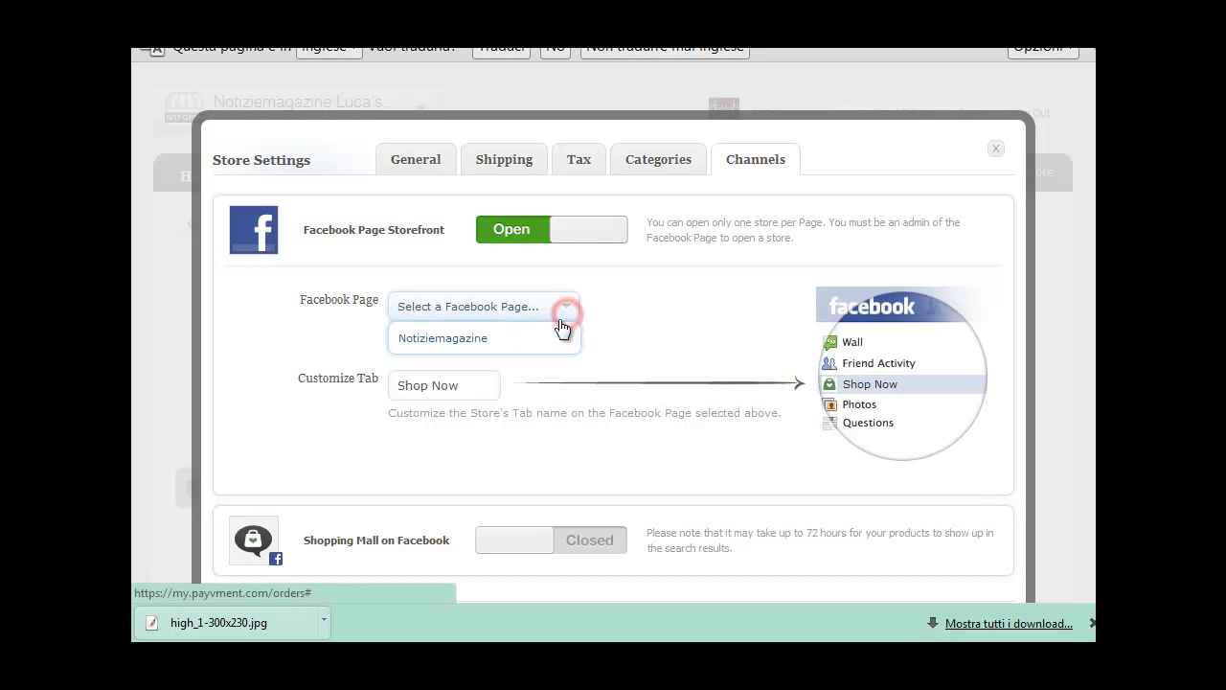
{"action": "left_click", "coordinate": [441, 333]}
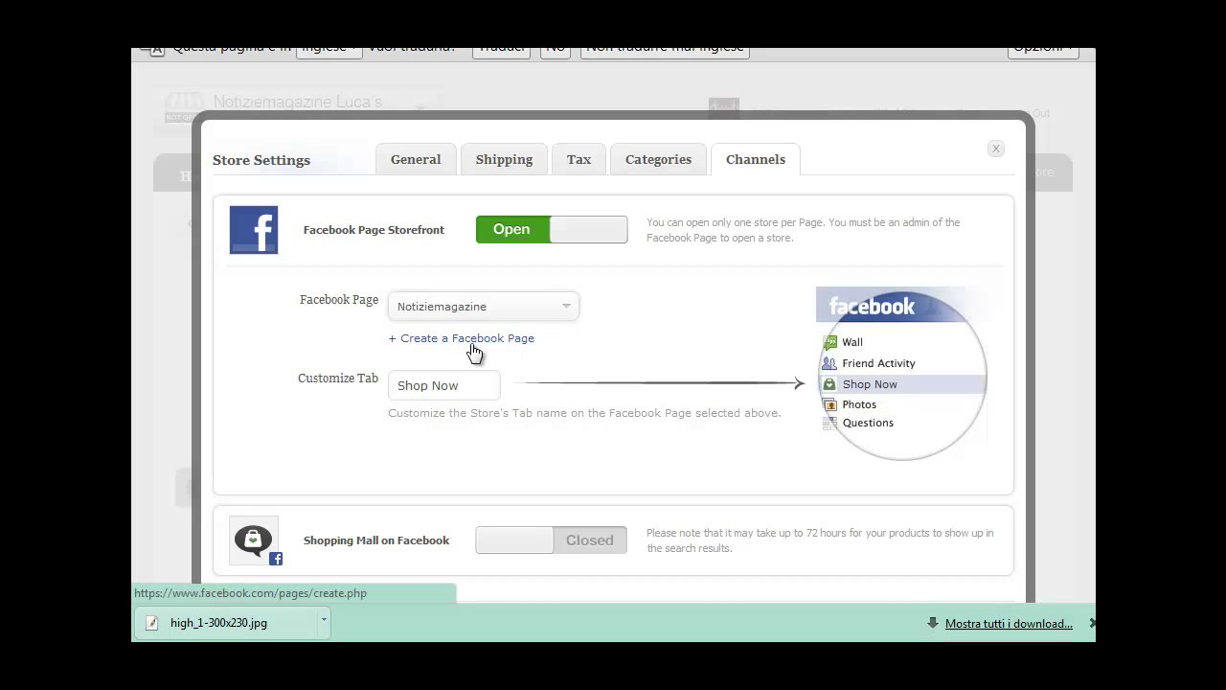
{"action": "left_click", "coordinate": [405, 347]}
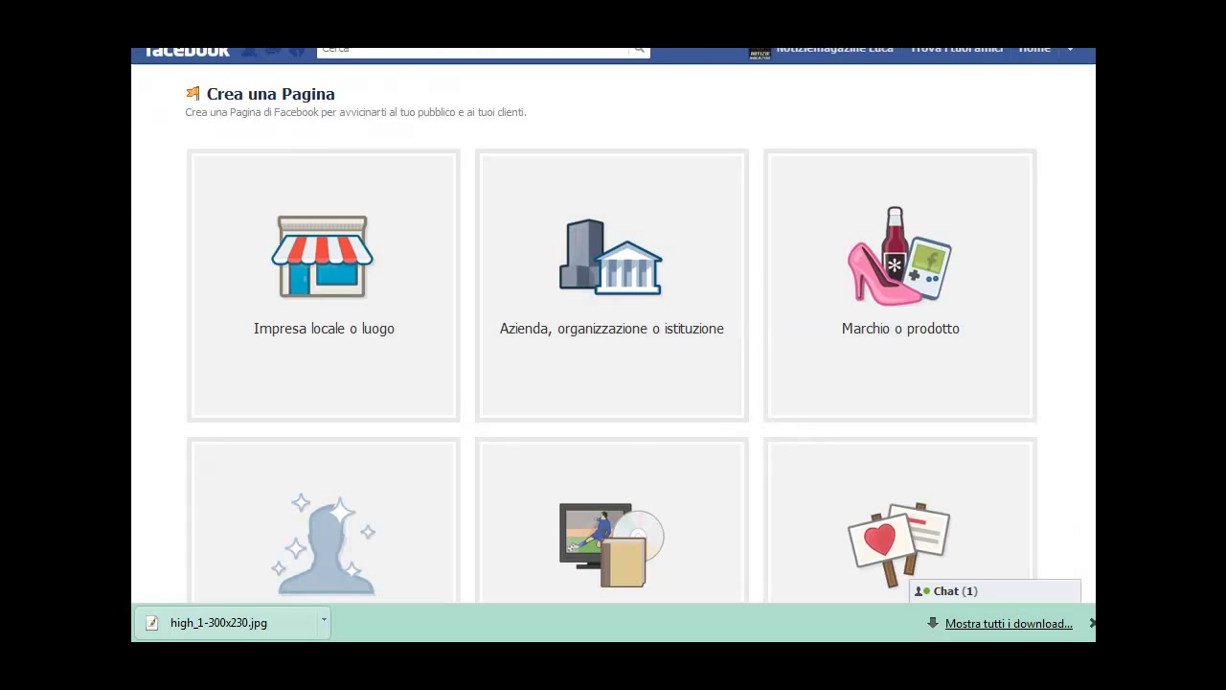
{"action": "key", "text": "ctrl+w"}
- Rename the store's customized tab to Shop Sony and open the store on the selected Facebook page
{"action": "scroll", "coordinate": [722, 387], "scroll_direction": "down", "scroll_amount": 1}
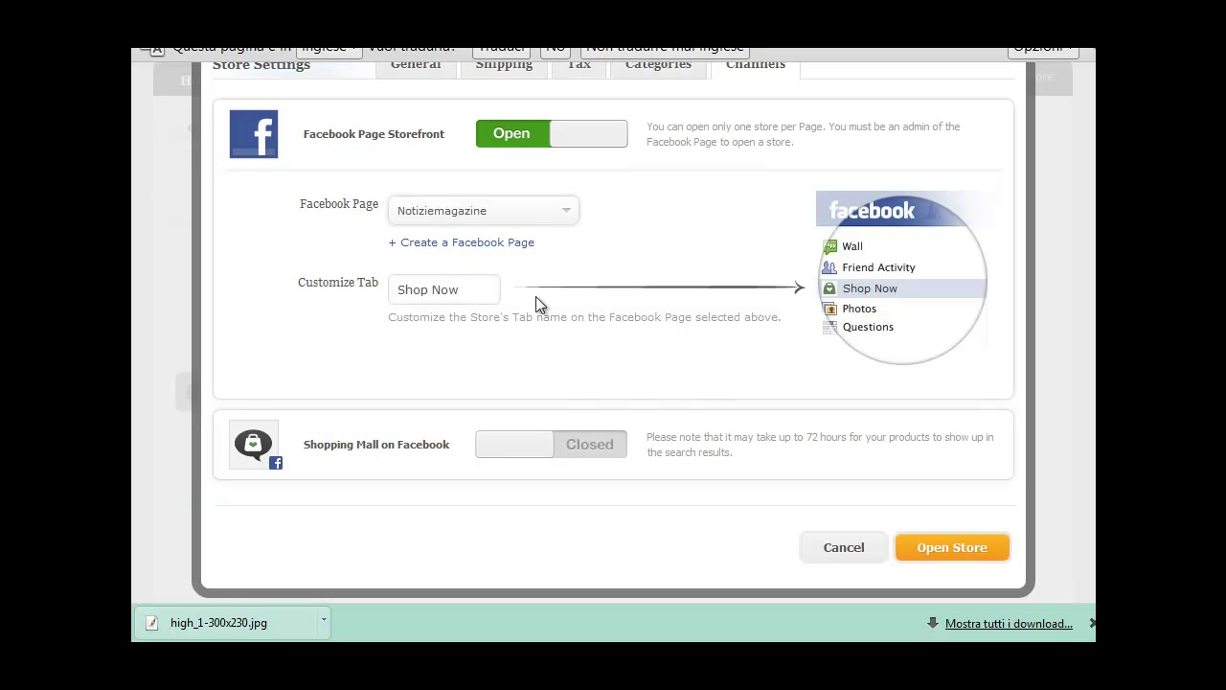
{"action": "left_click", "coordinate": [469, 296]}
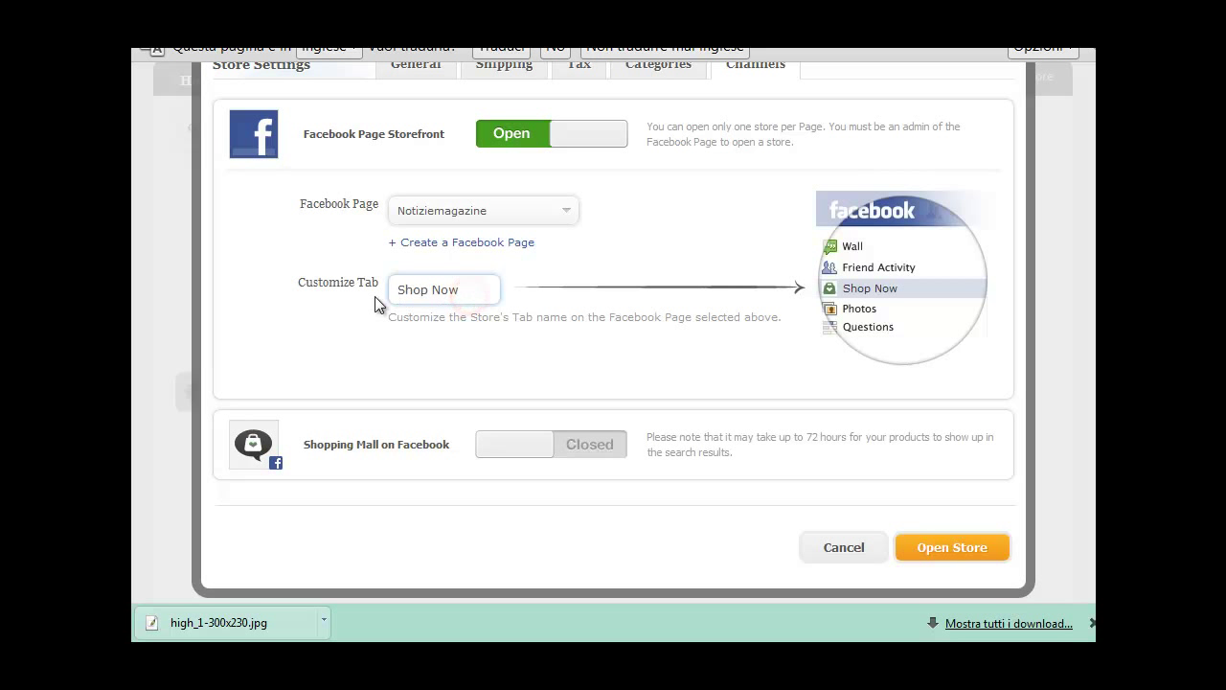
{"action": "left_click_drag", "start_coordinate": [465, 293], "coordinate": [376, 293]}
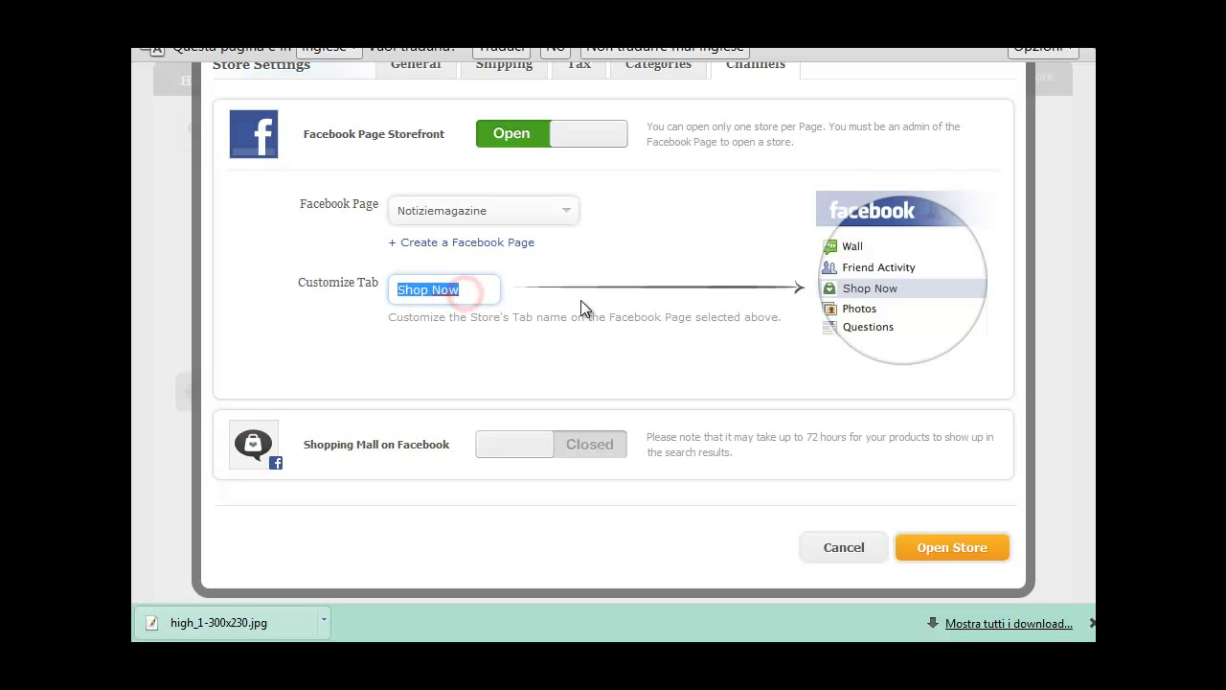
{"action": "left_click", "coordinate": [470, 295]}
{"action": "key", "text": "BackSpace"}
{"action": "key", "text": "BackSpace"}
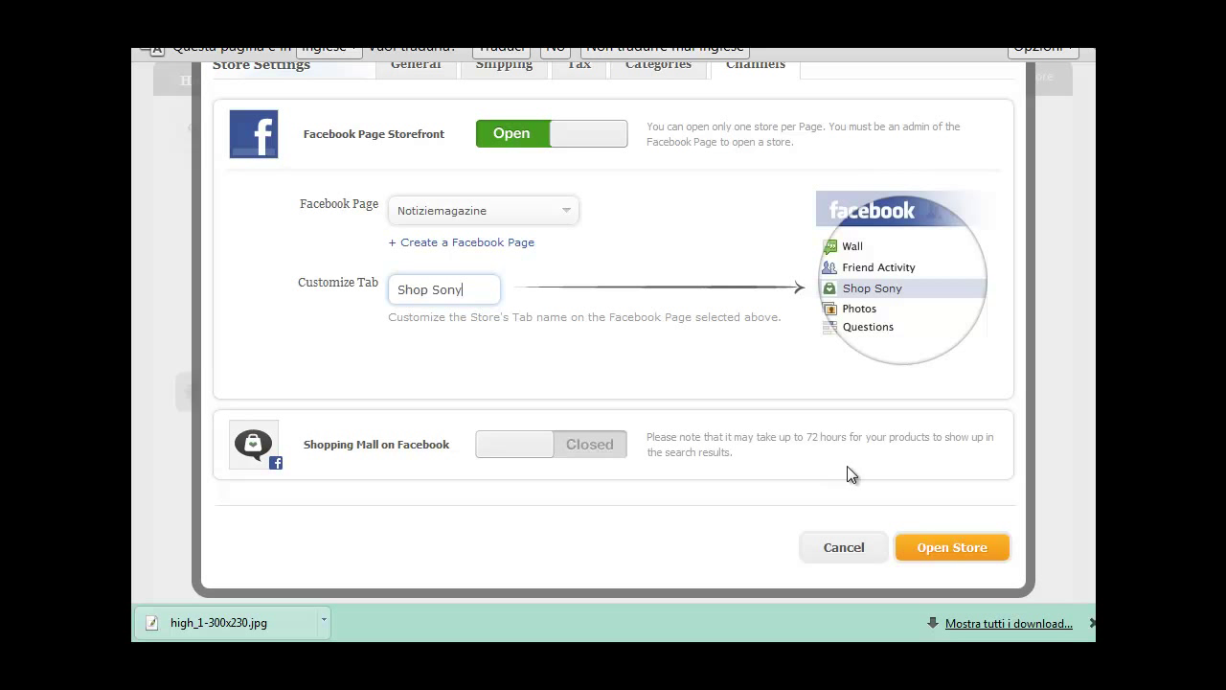
{"action": "left_click", "coordinate": [937, 552]}
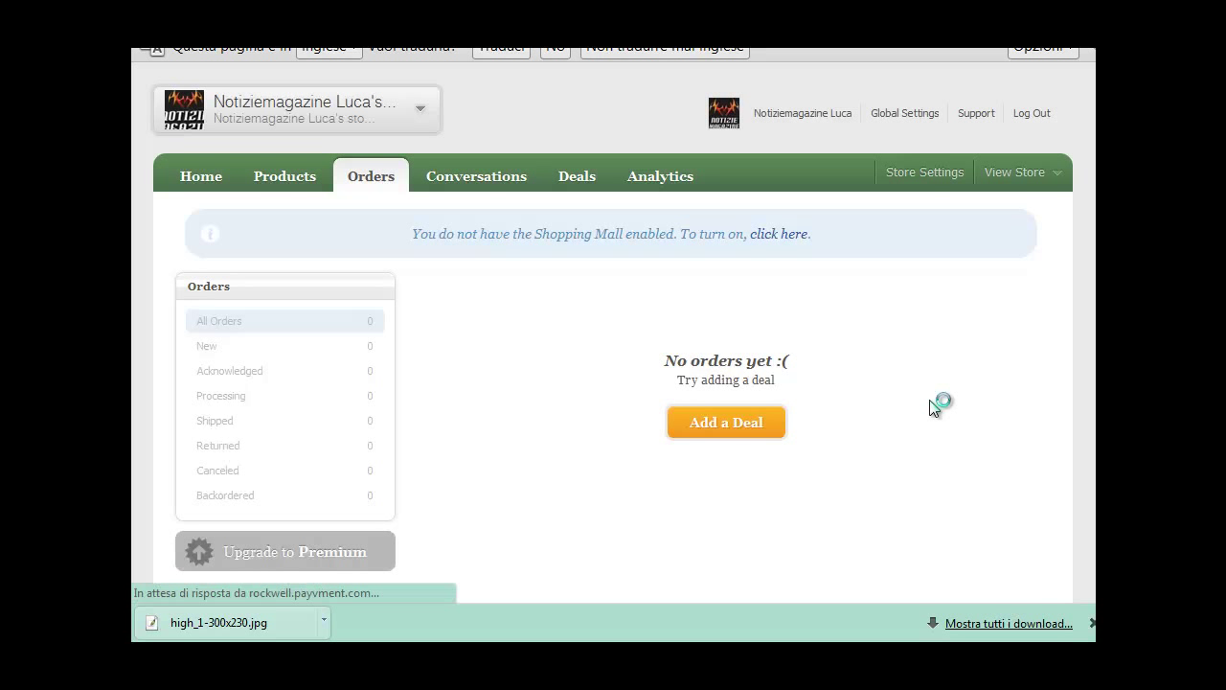
- View the store on the Facebook page and show its Shop Sony tab
{"action": "scroll", "coordinate": [930, 405], "scroll_direction": "down", "scroll_amount": 1}
{"action": "scroll", "coordinate": [953, 359], "scroll_direction": "up", "scroll_amount": 1}
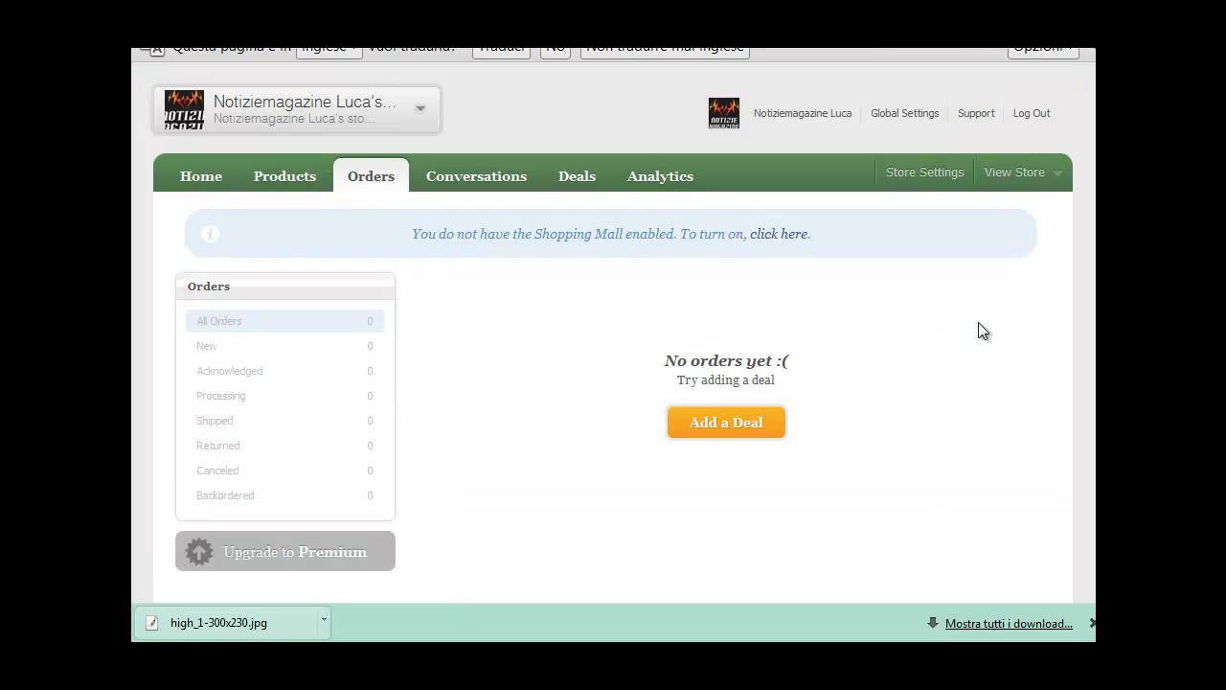
{"action": "right_click", "coordinate": [1006, 180]}
{"action": "key", "text": "Escape"}
{"action": "left_click", "coordinate": [997, 177]}
{"action": "left_click", "coordinate": [1035, 180]}
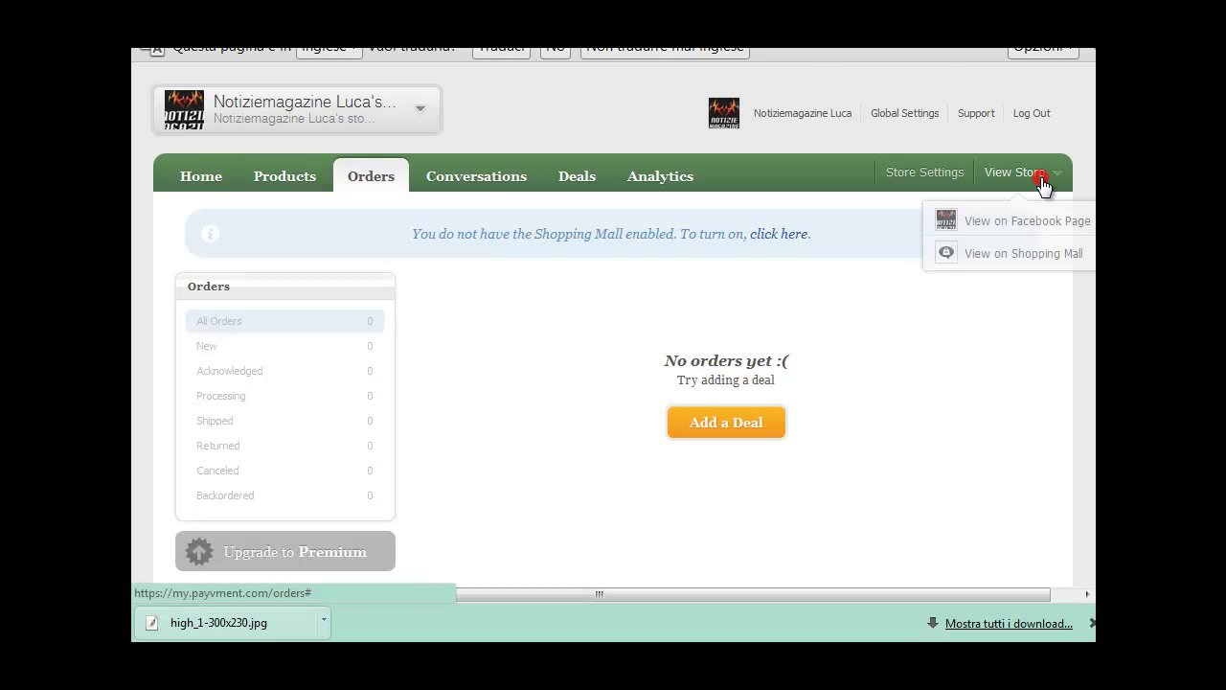
{"action": "left_click", "coordinate": [958, 228]}
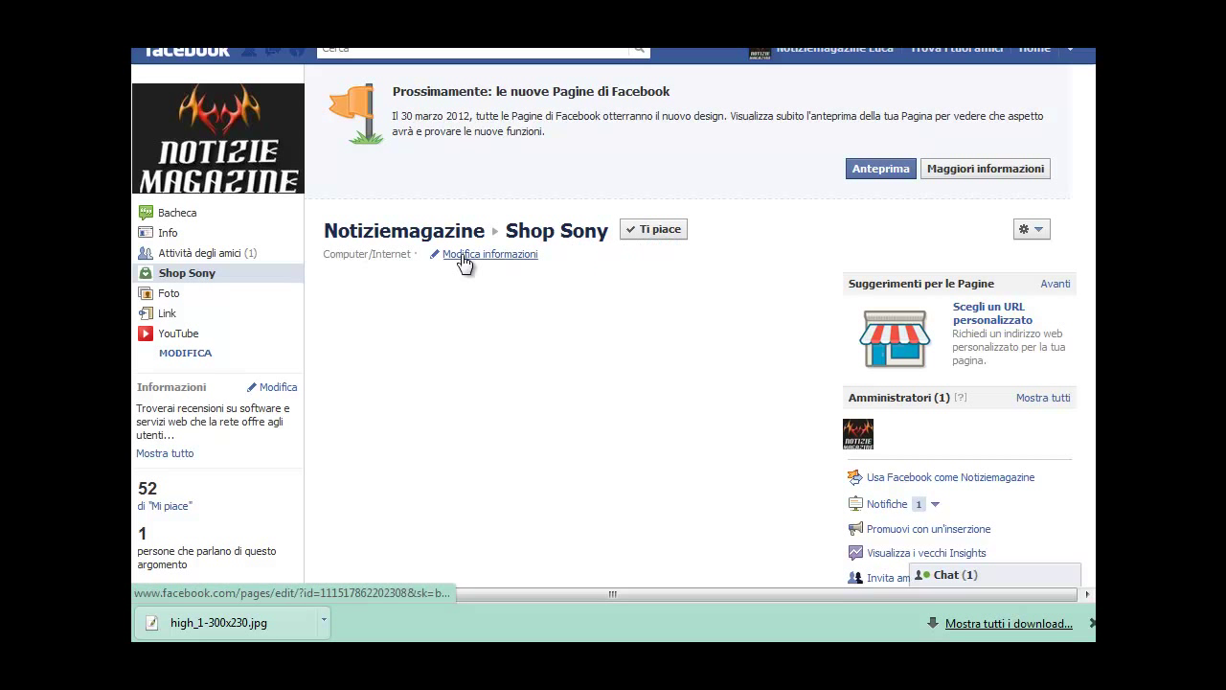
{"action": "left_click", "coordinate": [205, 274]}
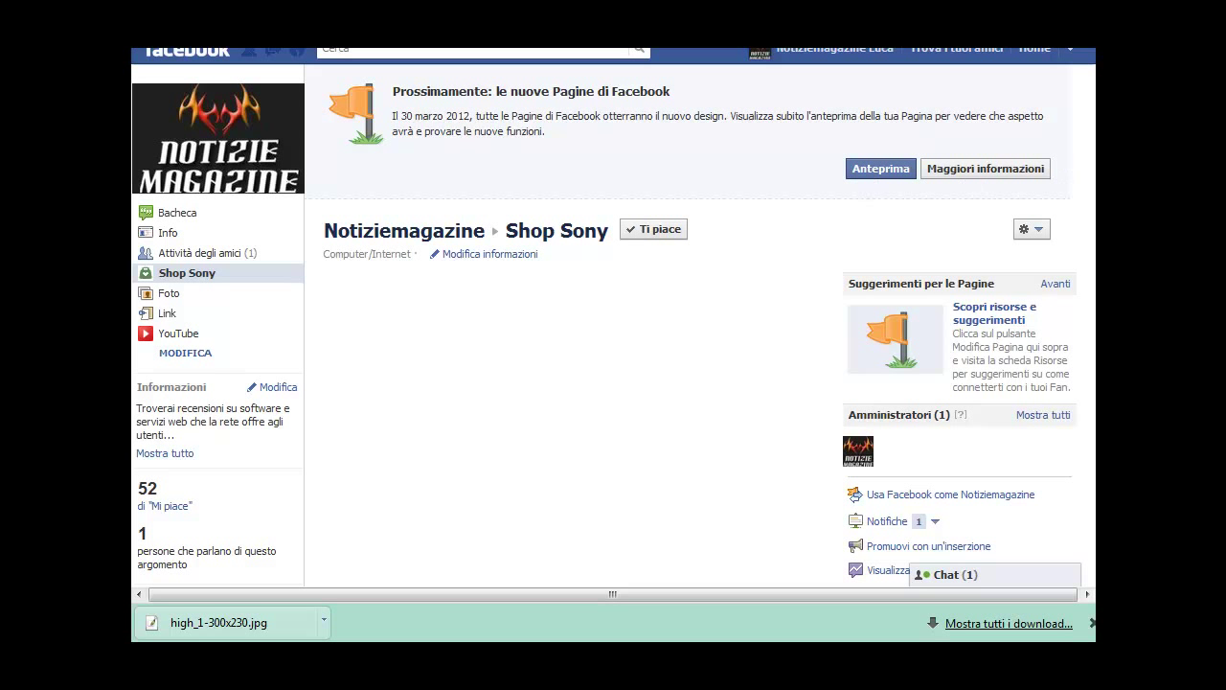
- Look over the storefront's product listing and wall section and open the PSPLIVE product page
{"action": "scroll", "coordinate": [613, 316], "scroll_direction": "down", "scroll_amount": 10}
{"action": "scroll", "coordinate": [1092, 187], "scroll_direction": "up", "scroll_amount": 5}
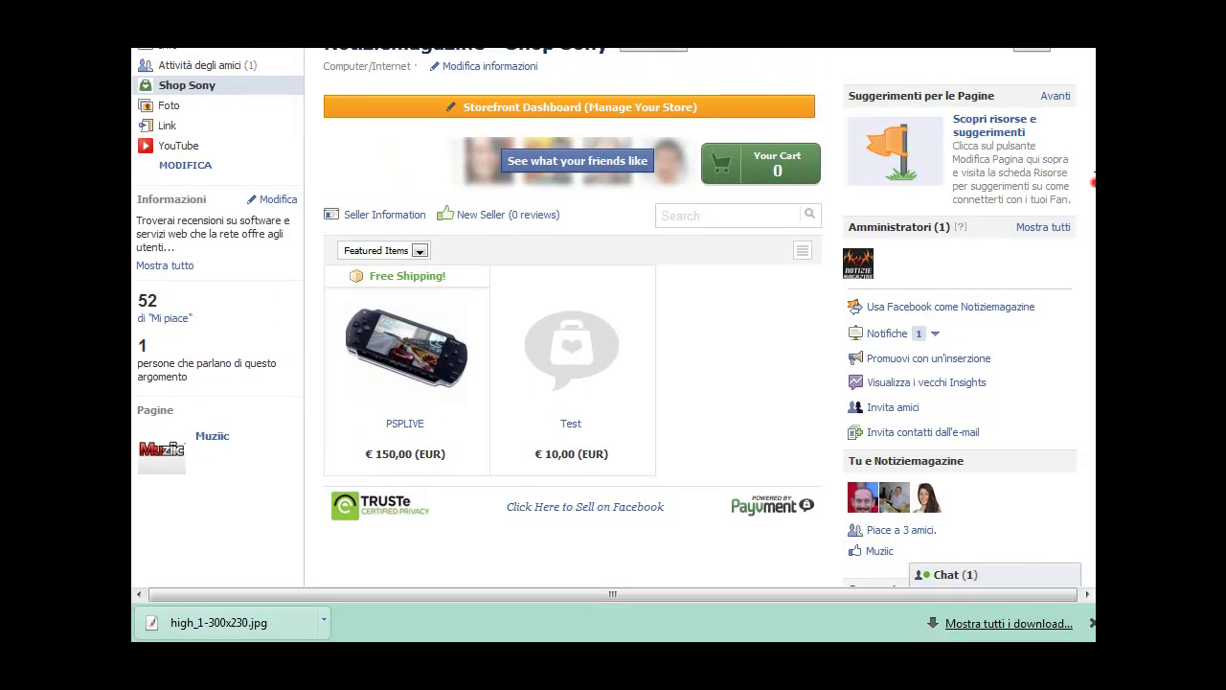
{"action": "left_click_drag", "start_coordinate": [1092, 180], "coordinate": [1086, 187]}
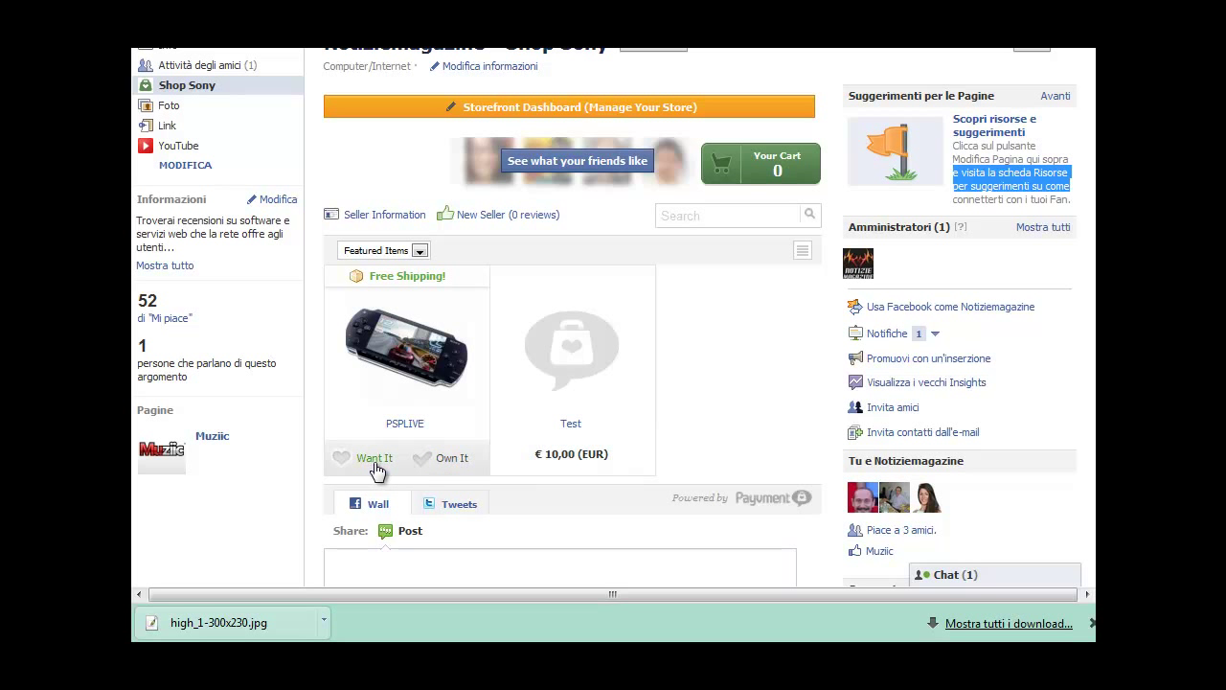
{"action": "scroll", "coordinate": [474, 512], "scroll_direction": "down", "scroll_amount": 1}
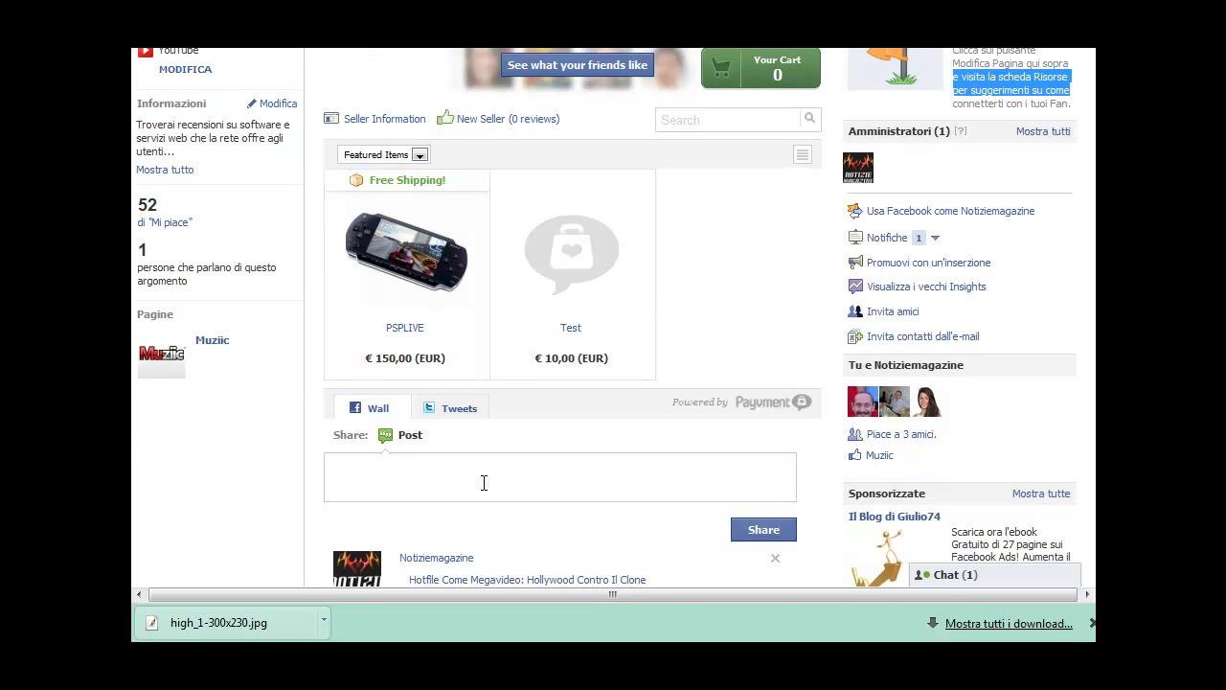
{"action": "scroll", "coordinate": [484, 483], "scroll_direction": "down", "scroll_amount": 2}
{"action": "scroll", "coordinate": [537, 490], "scroll_direction": "up", "scroll_amount": 2}
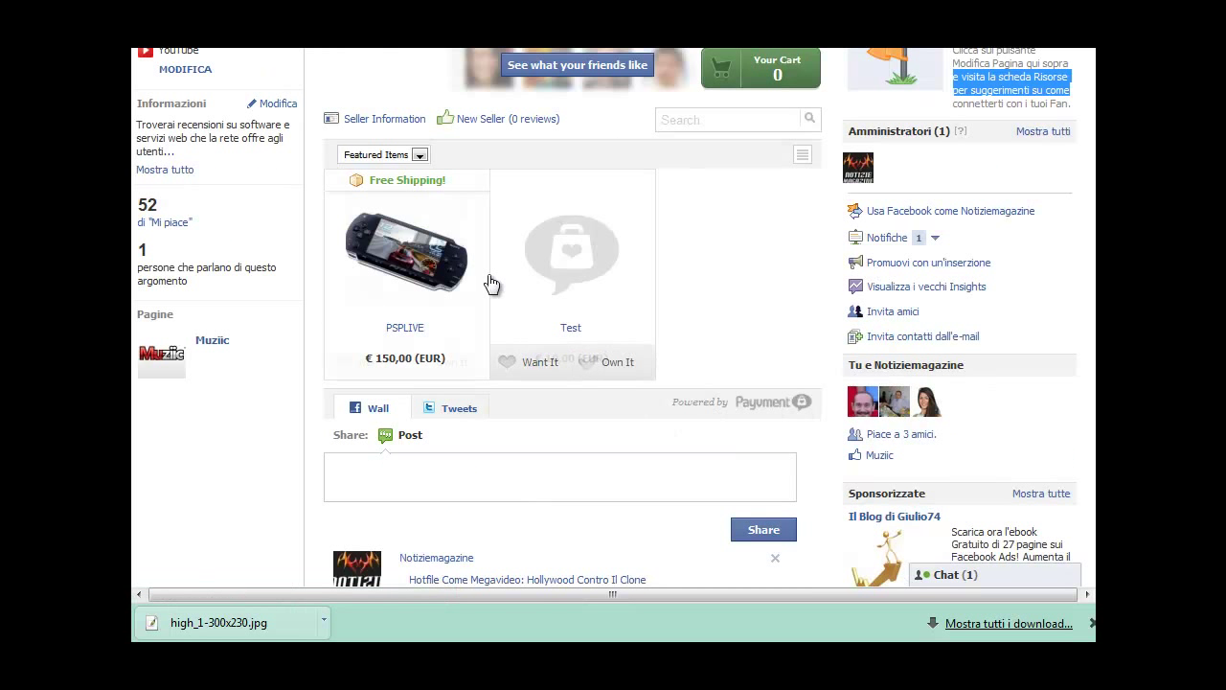
{"action": "left_click", "coordinate": [447, 277]}
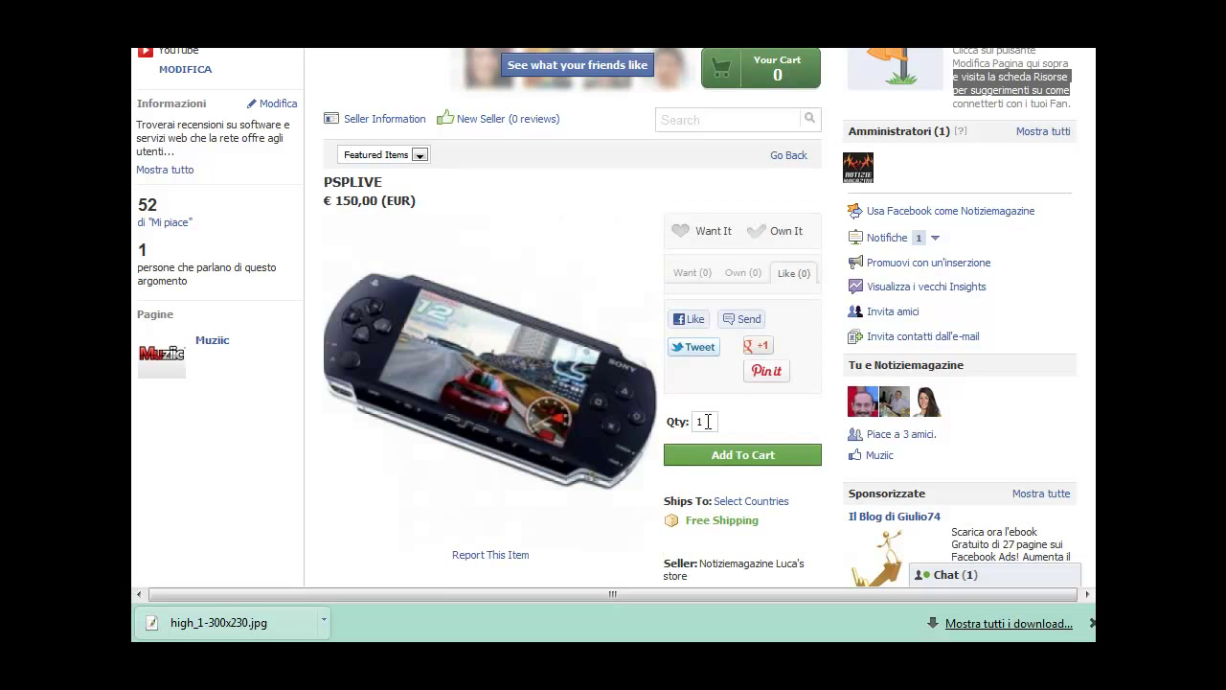
- Add one PSPLIVE to the shopping cart and grant Shopping Mall by Payvment the requested authorizations
{"action": "scroll", "coordinate": [708, 422], "scroll_direction": "down", "scroll_amount": 1}
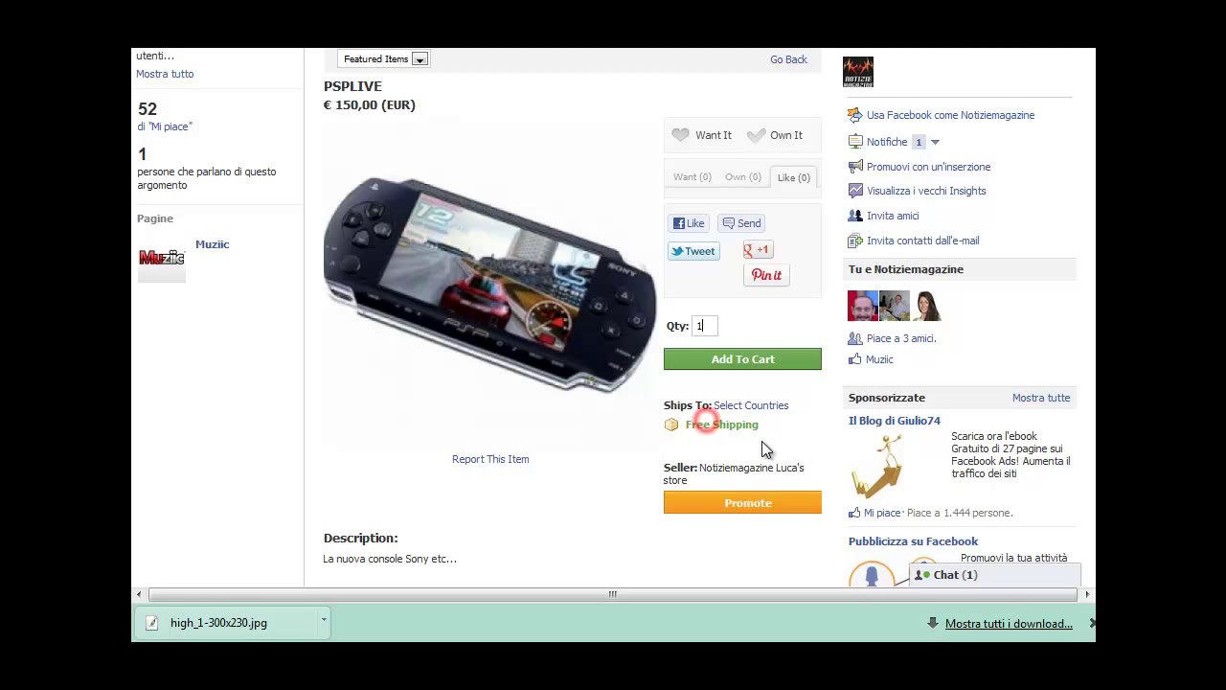
{"action": "left_click", "coordinate": [770, 360]}
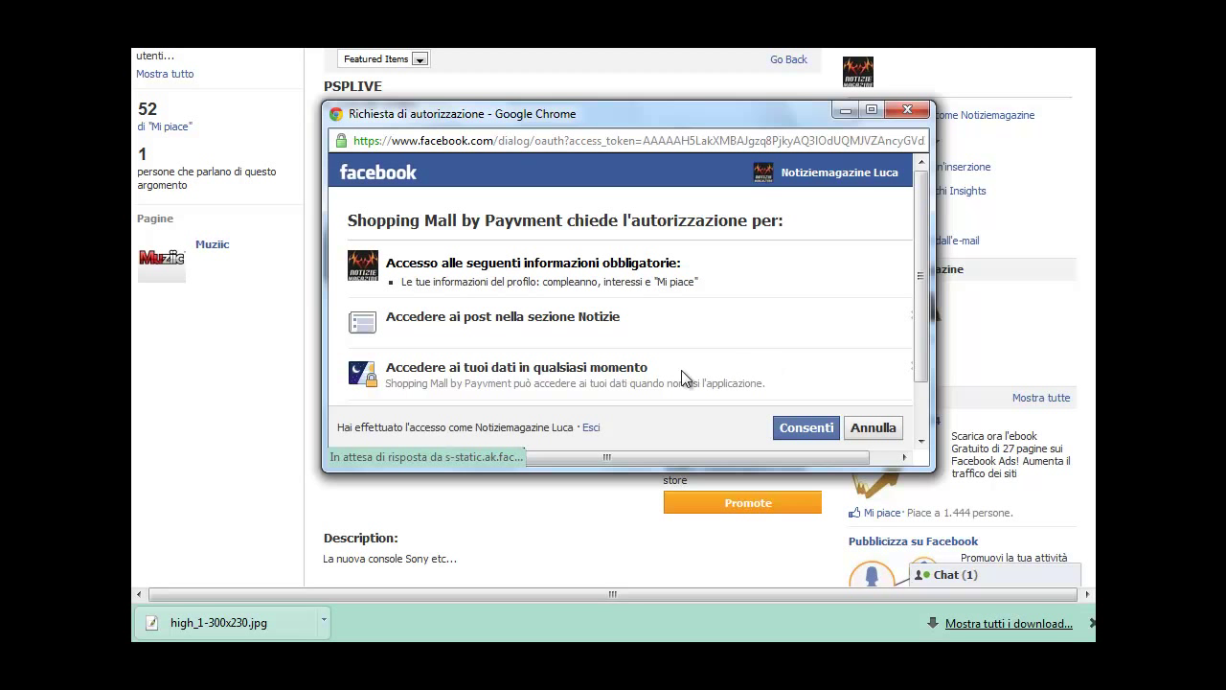
{"action": "left_click", "coordinate": [855, 499]}
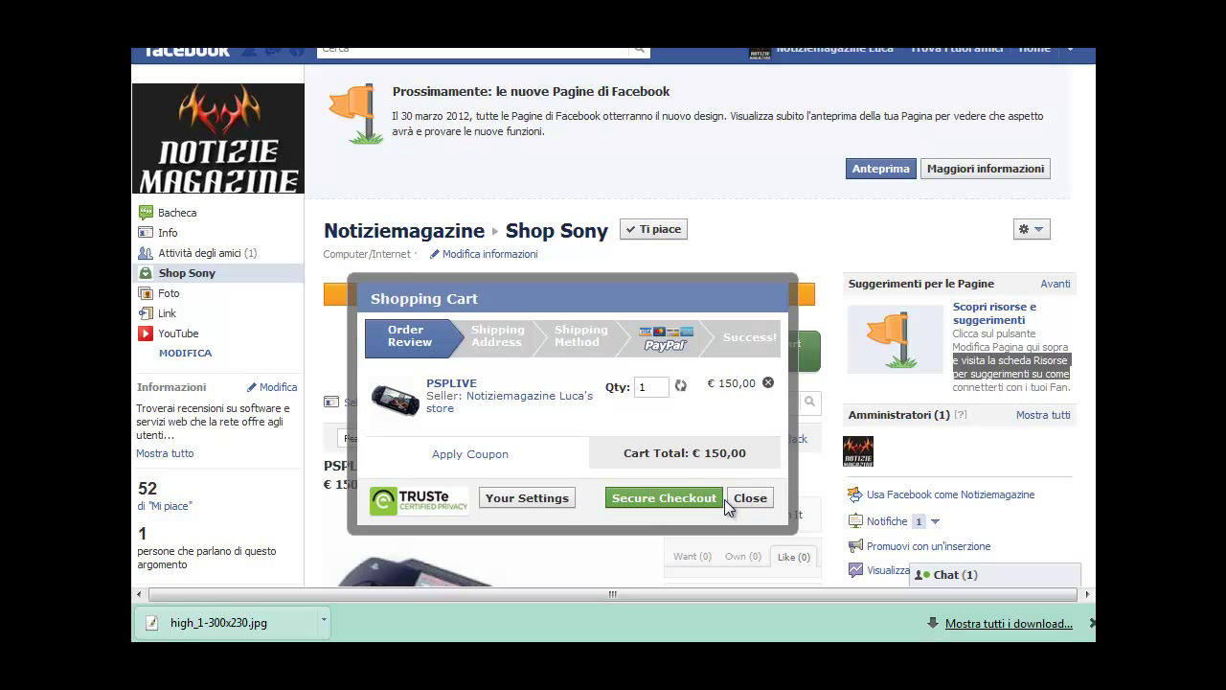
- Review the shipping address form in the shopping cart's settings, close the cart and examine the rest of the PSPLIVE product page
{"action": "left_click", "coordinate": [553, 508]}
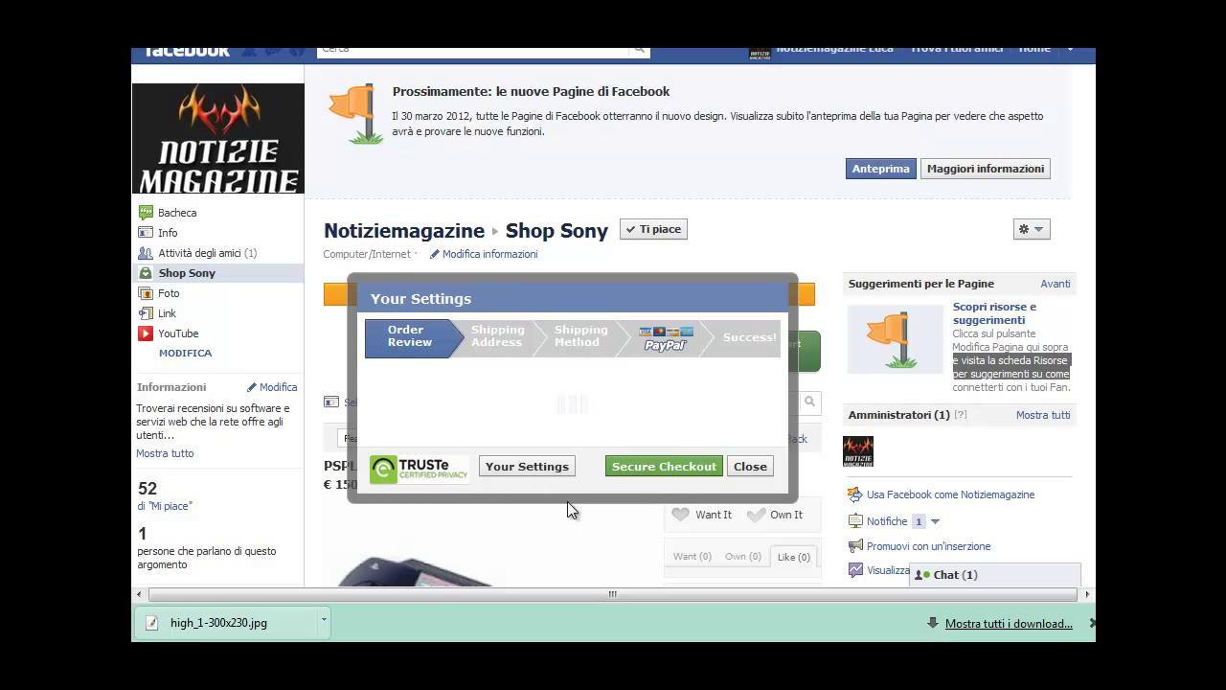
{"action": "left_click", "coordinate": [714, 445]}
{"action": "left_click", "coordinate": [714, 443]}
{"action": "left_click", "coordinate": [512, 407]}
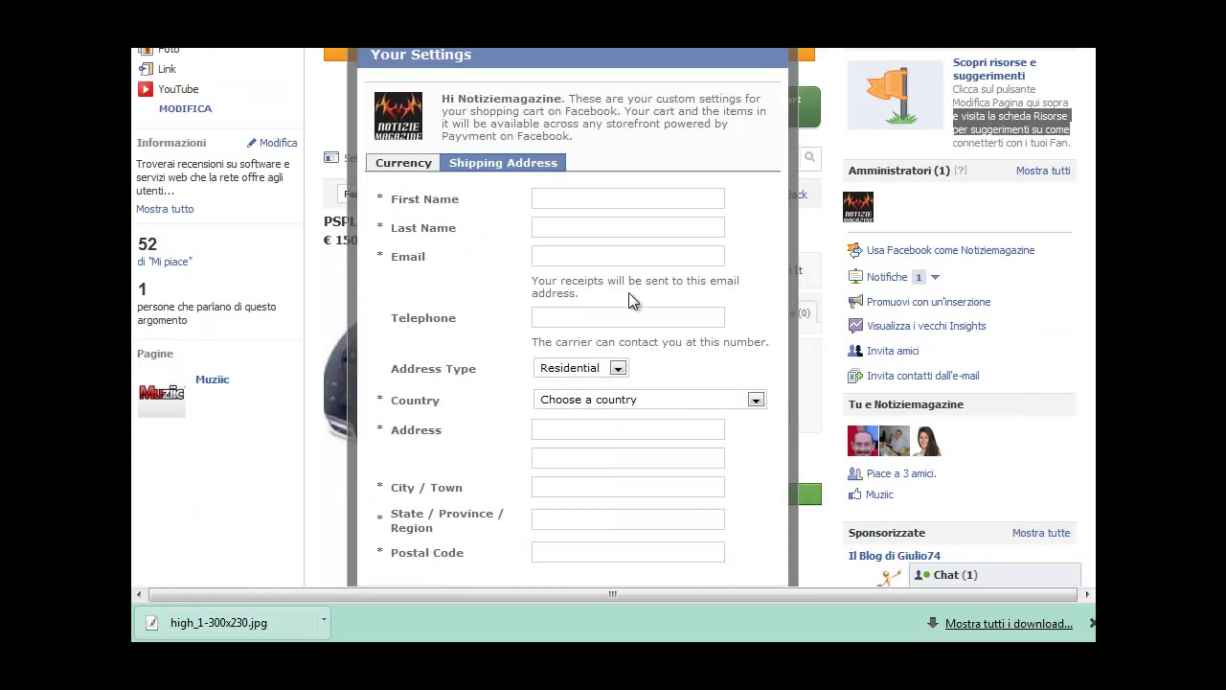
{"action": "scroll", "coordinate": [702, 453], "scroll_direction": "down", "scroll_amount": 5}
{"action": "left_click", "coordinate": [742, 338]}
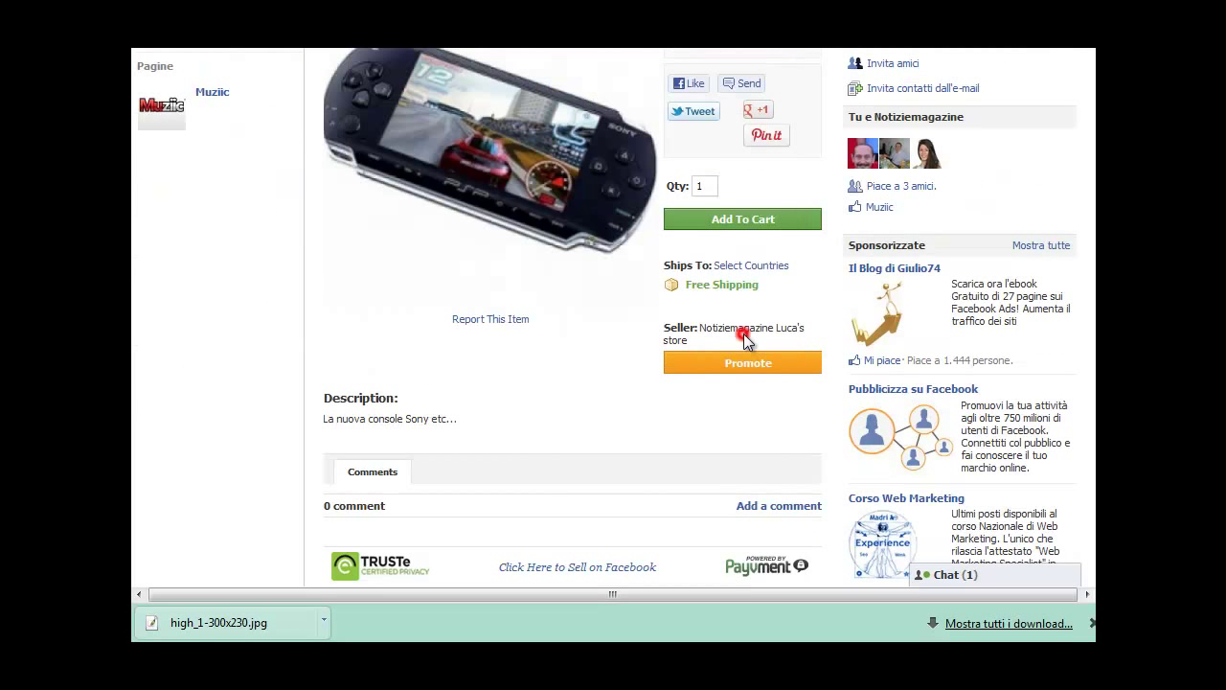
{"action": "scroll", "coordinate": [783, 387], "scroll_direction": "down", "scroll_amount": 1}
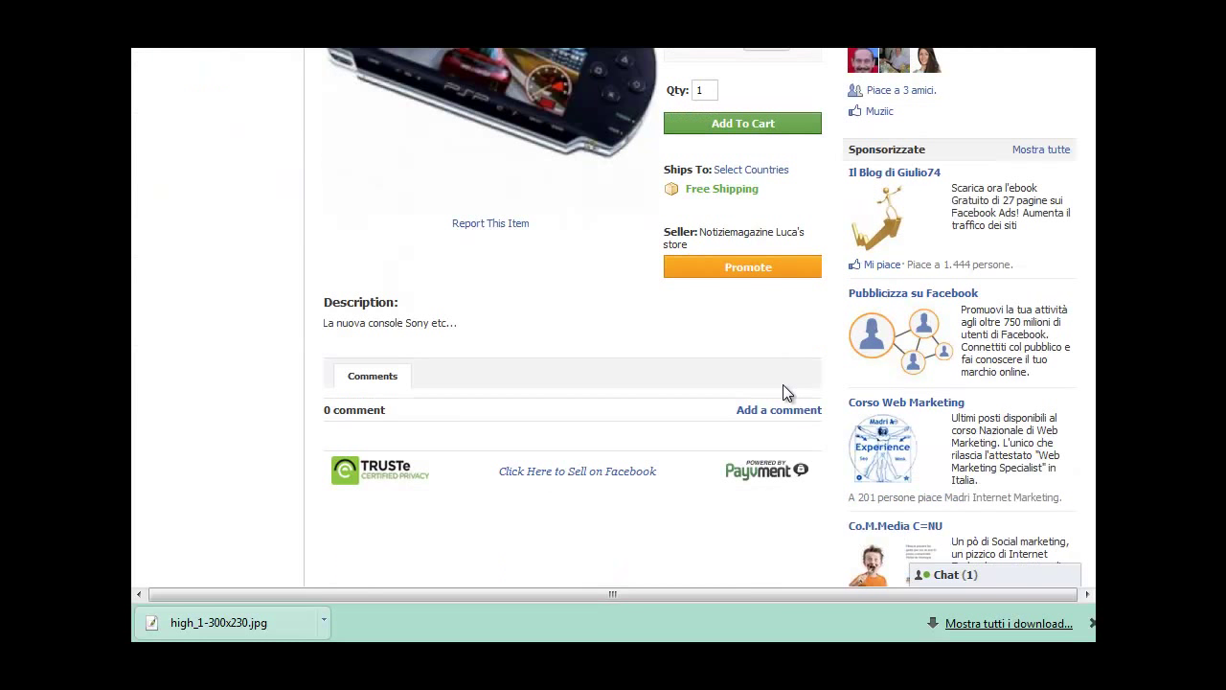